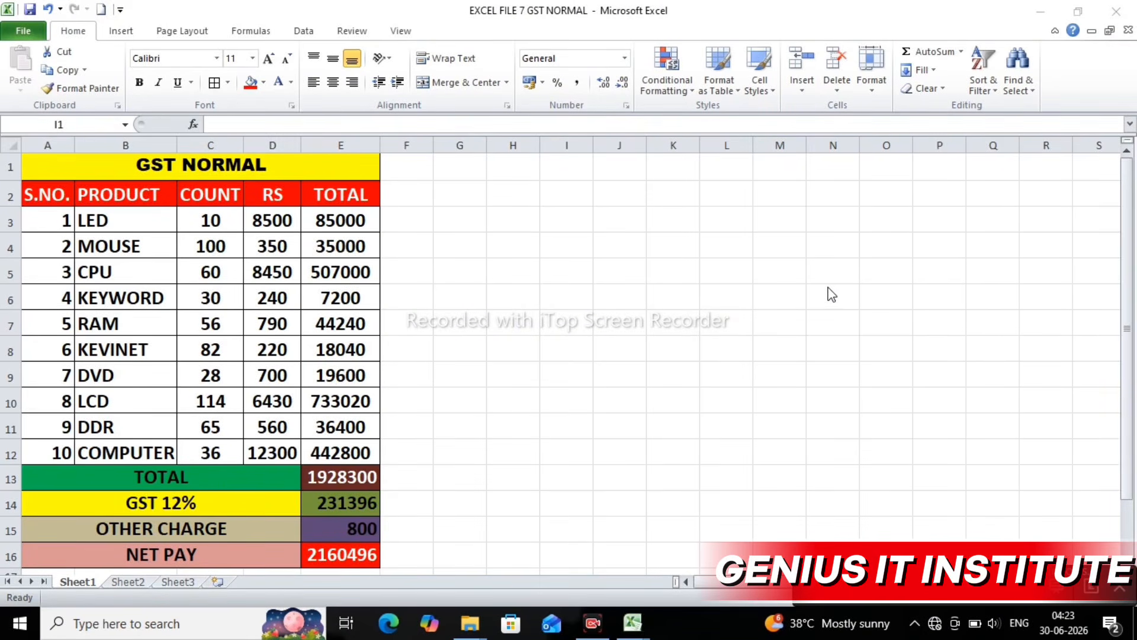
left_click(827, 287)
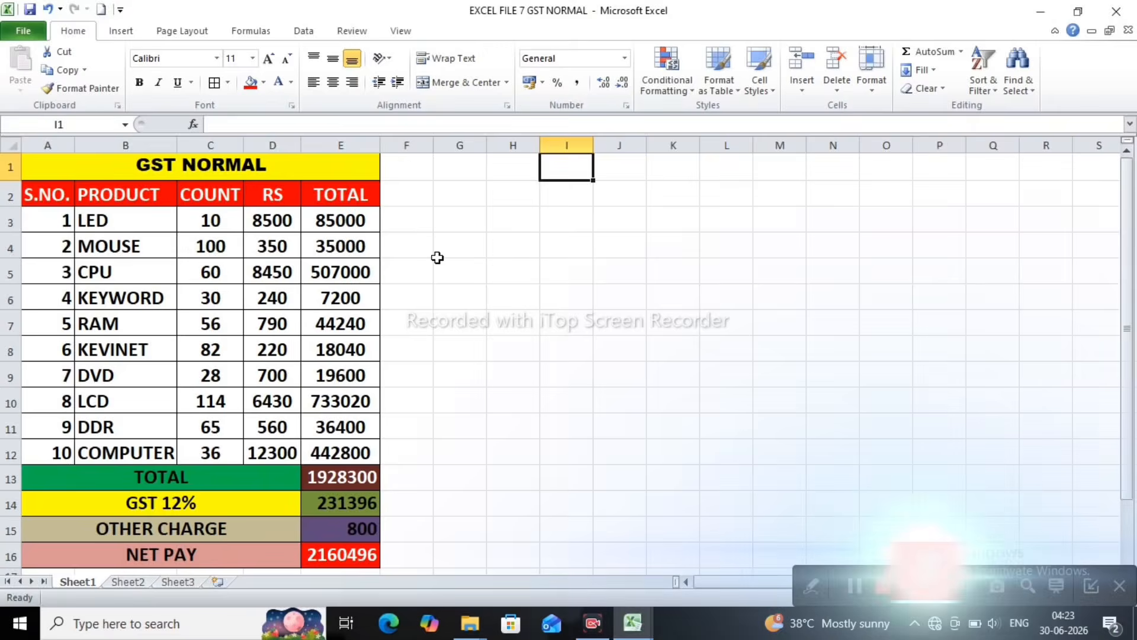
left_click(437, 256)
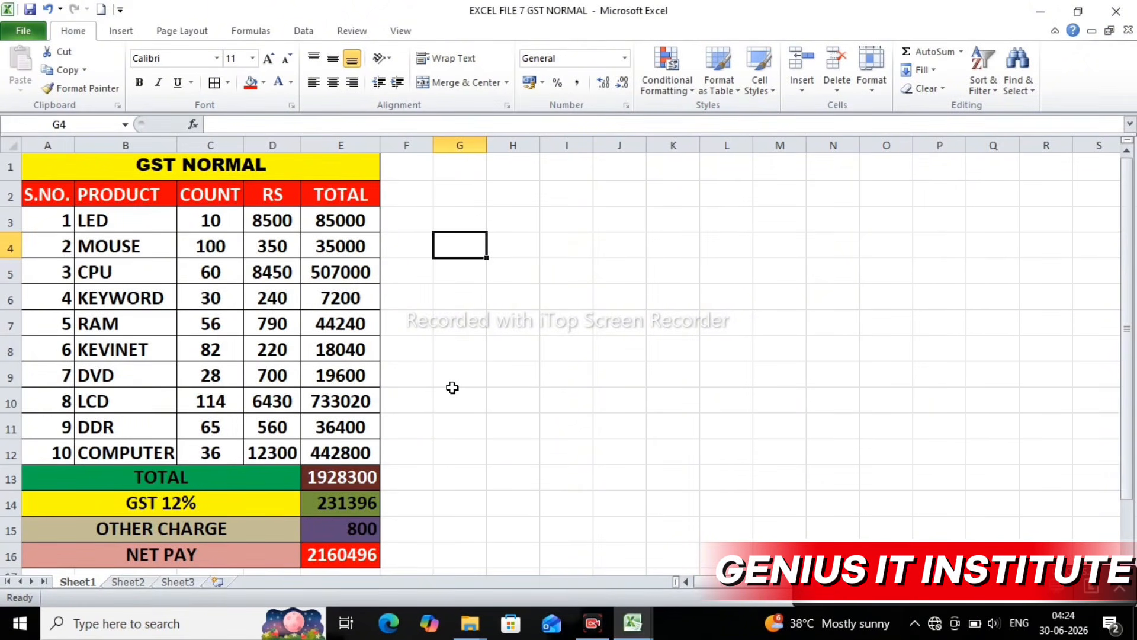
Create a new blank workbook.
left_click(15, 31)
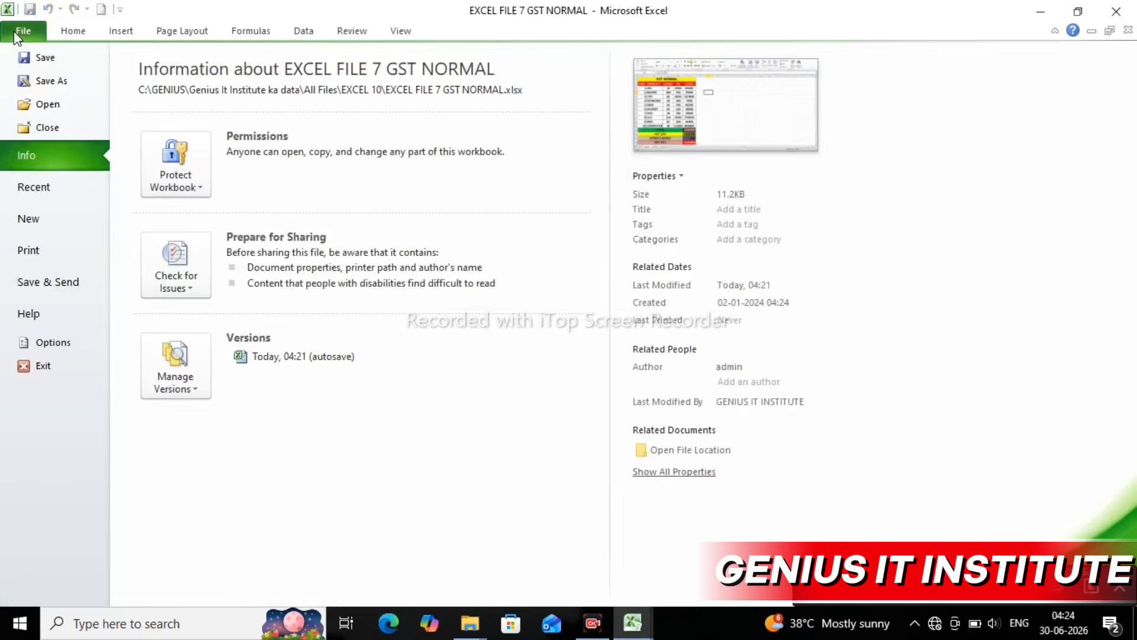
left_click(31, 219)
left_click(820, 401)
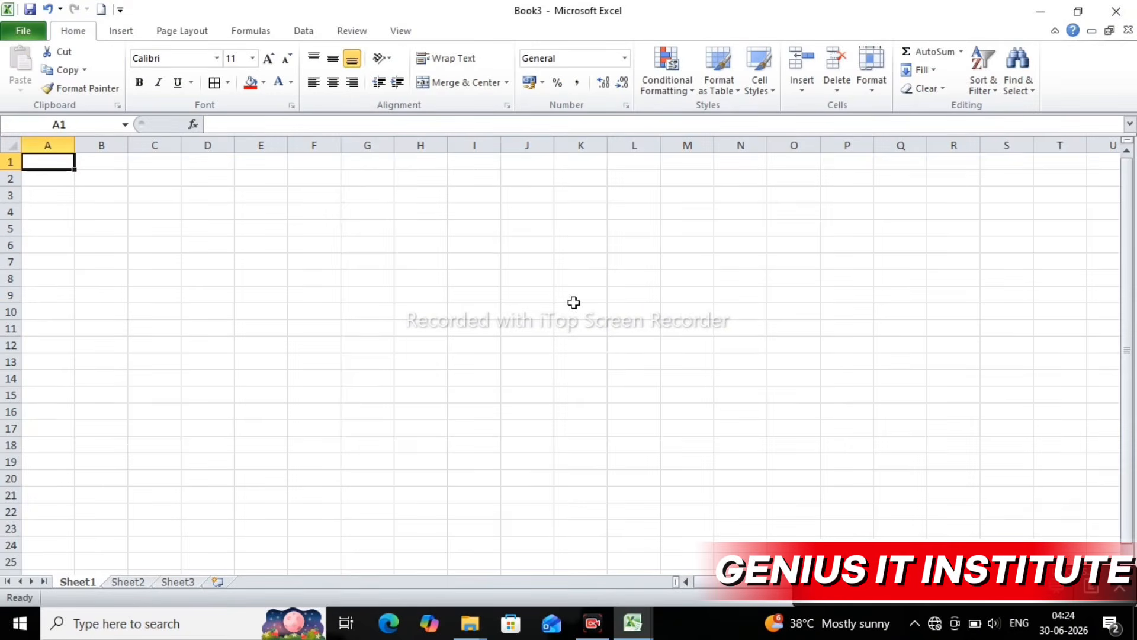
Enter the column headings S.NO., PRODUCT, COUNT, RS and TOTAL in cells A1 to E1.
type("S.NO.")
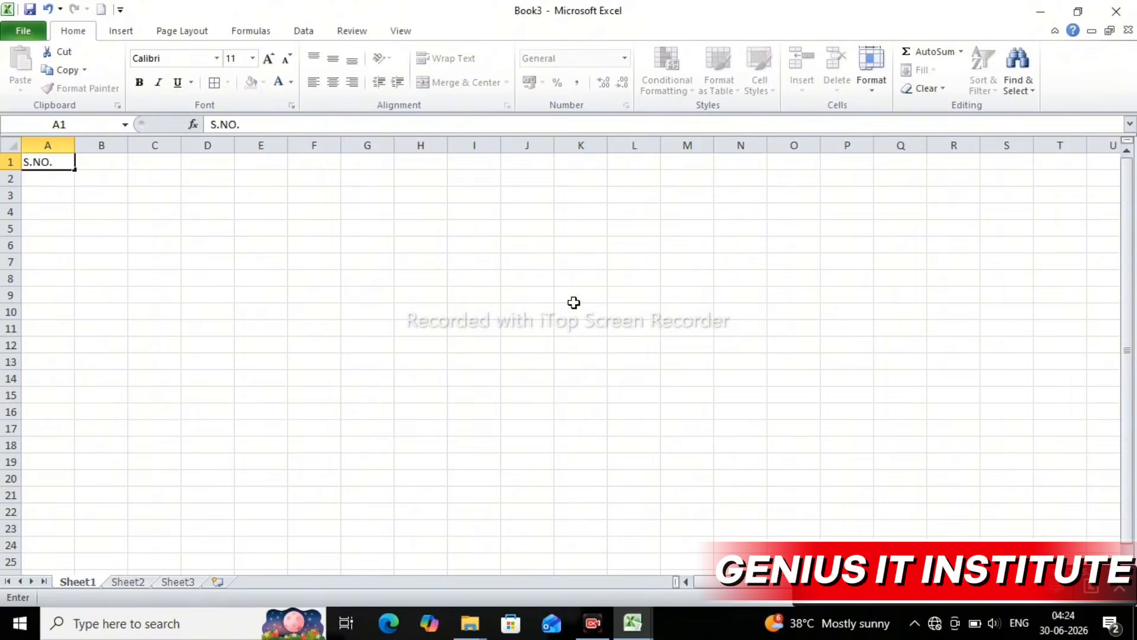
key("Tab")
type("PRODUCT")
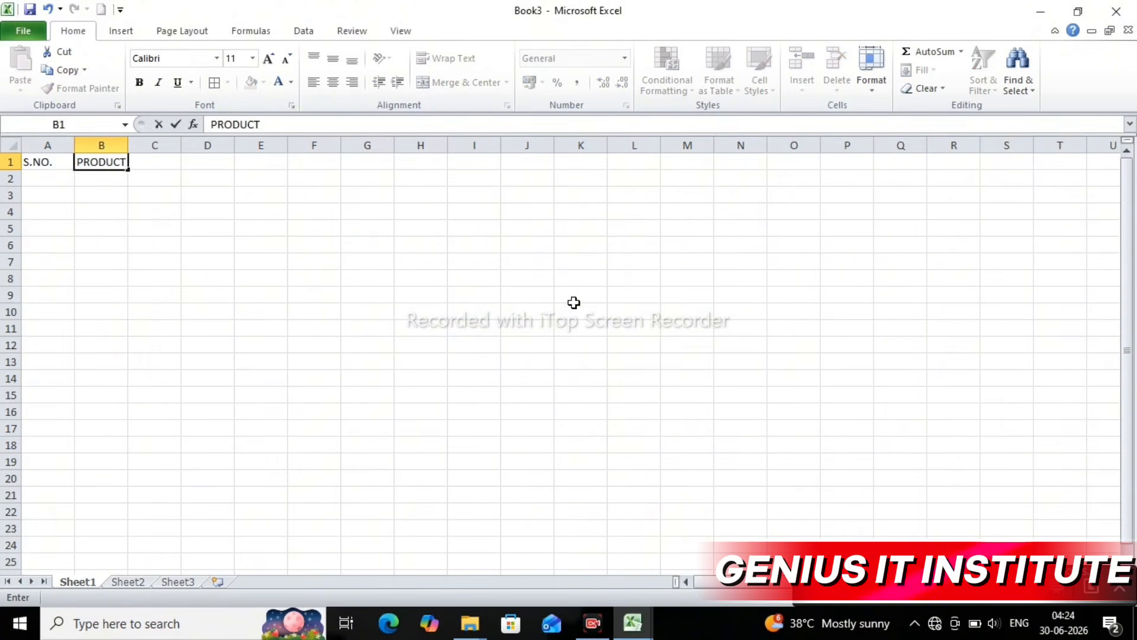
key("Tab")
type("COUNT")
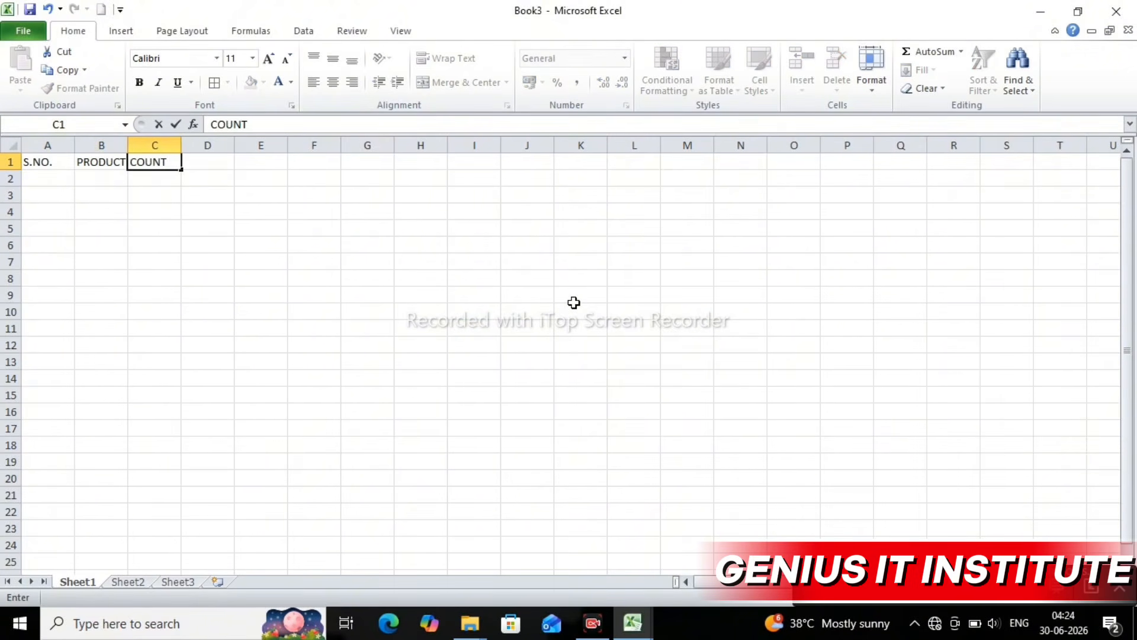
key("Tab")
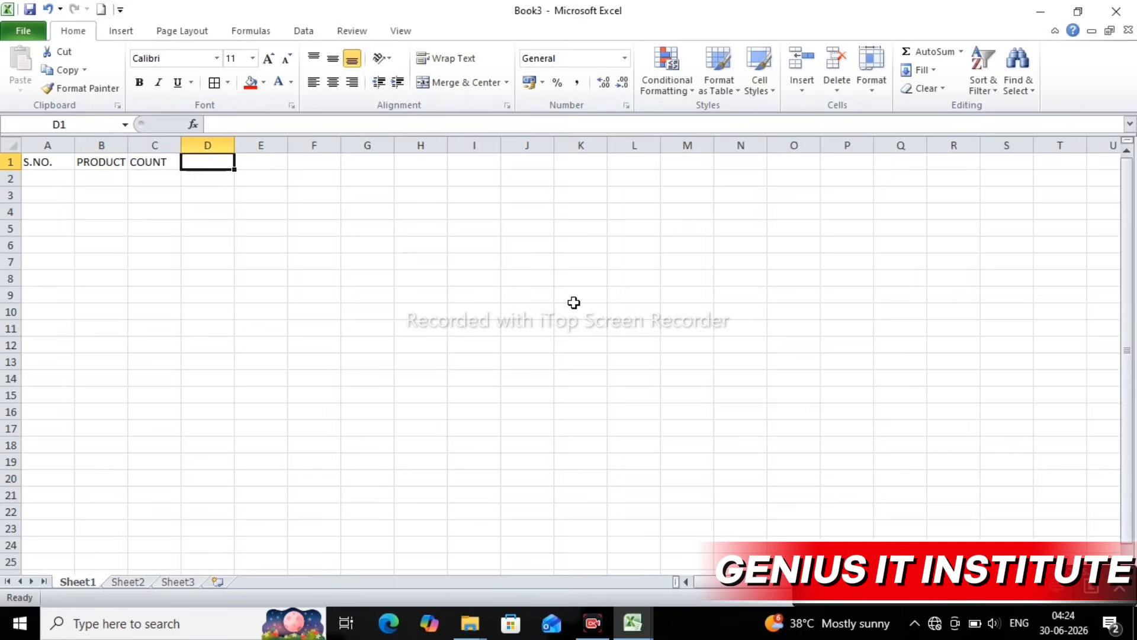
type("RS")
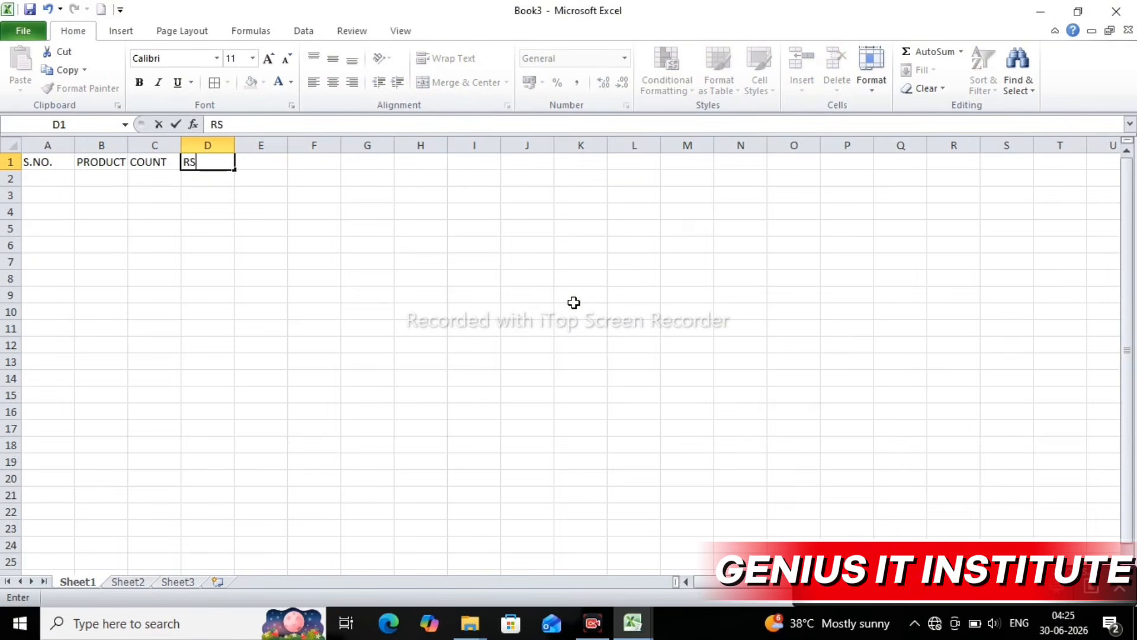
key("Tab")
type("TOTAL")
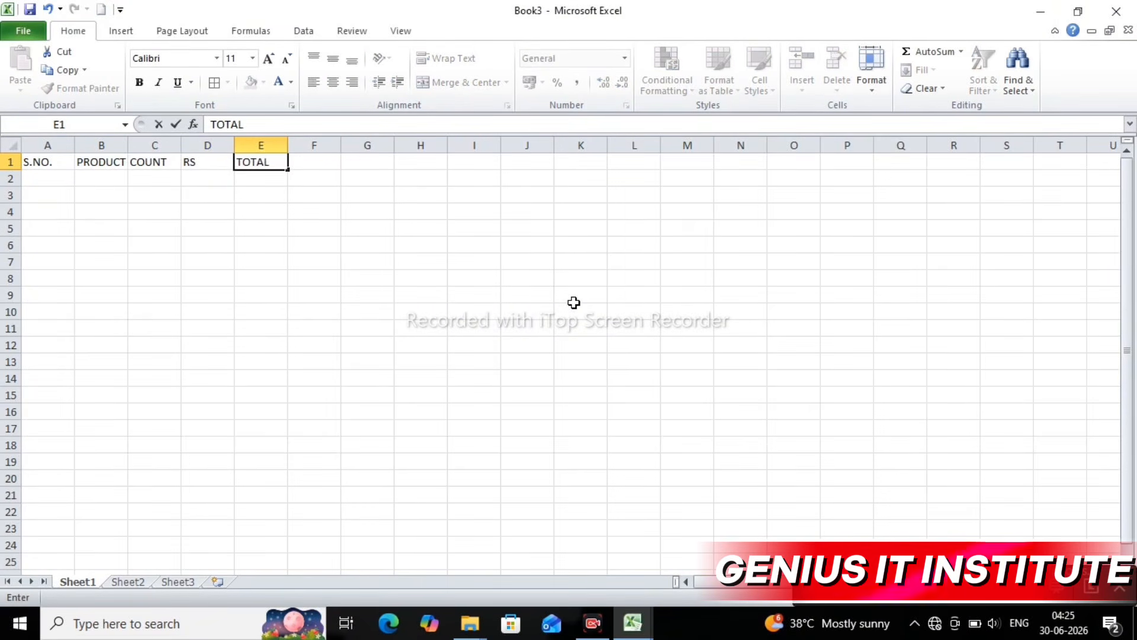
Enter the first two serial numbers, 1 and 2, in cells A2 and A3.
left_click(56, 181)
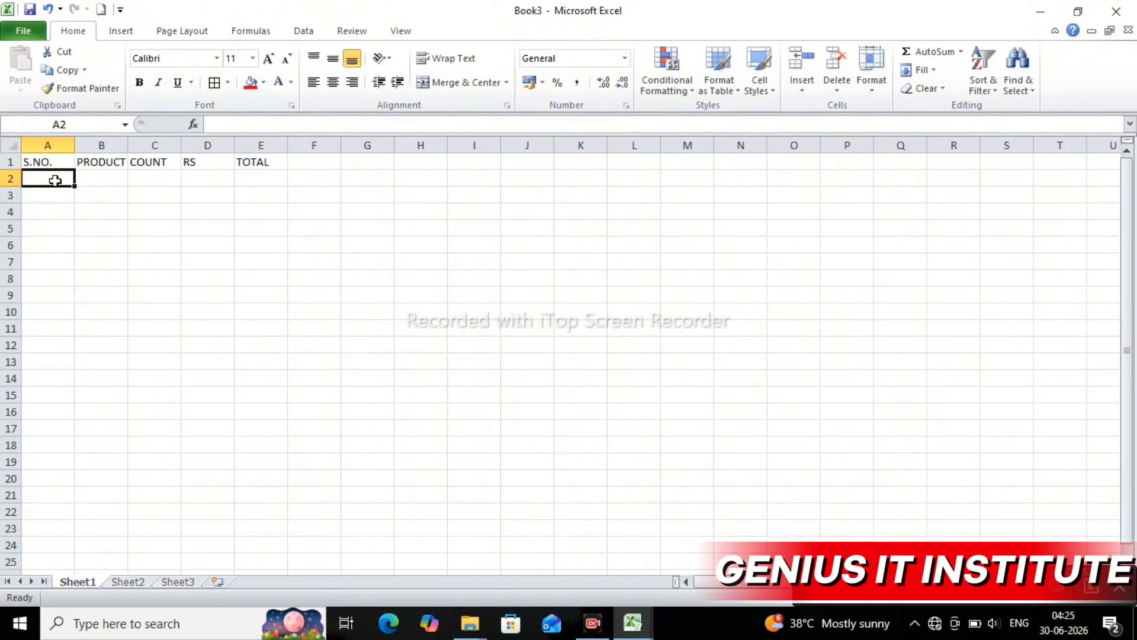
type("1")
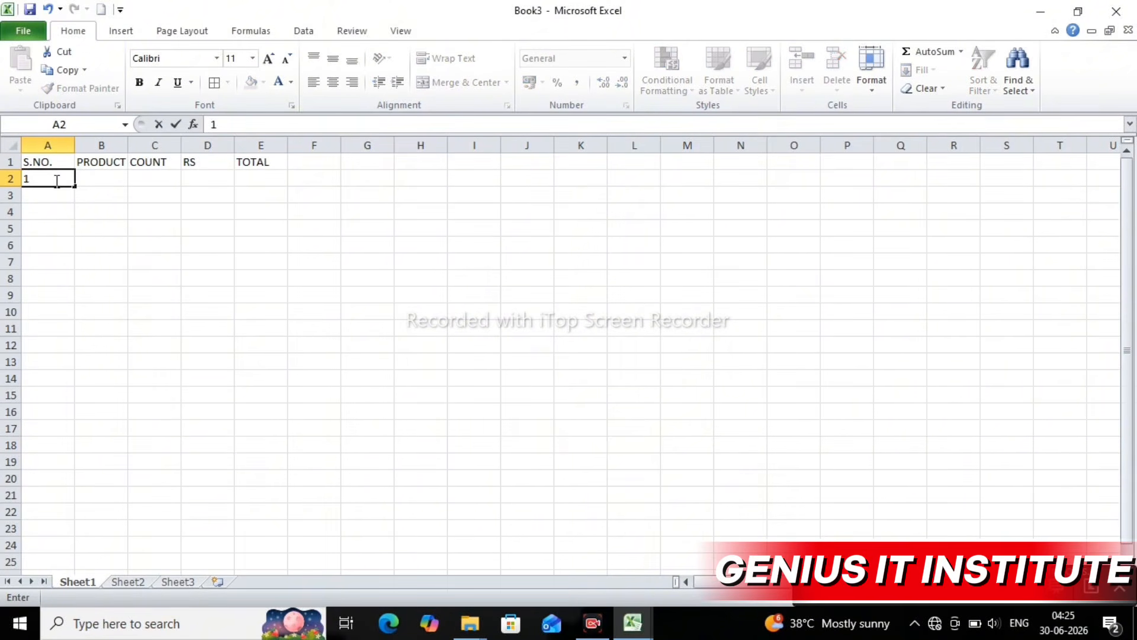
key("Return")
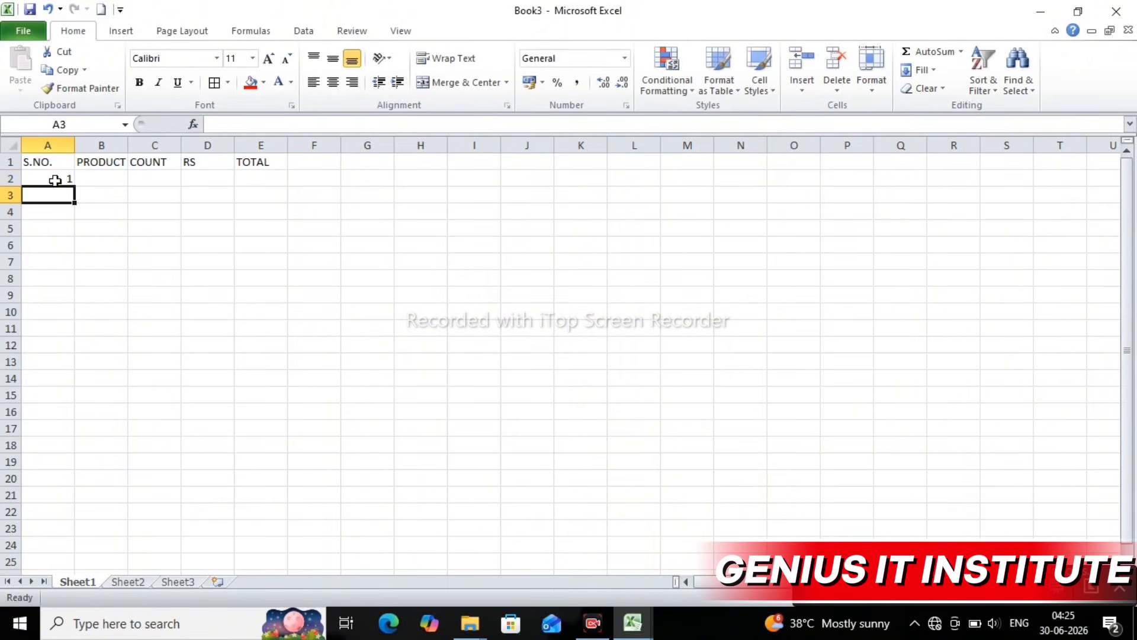
type("2")
left_click(87, 299)
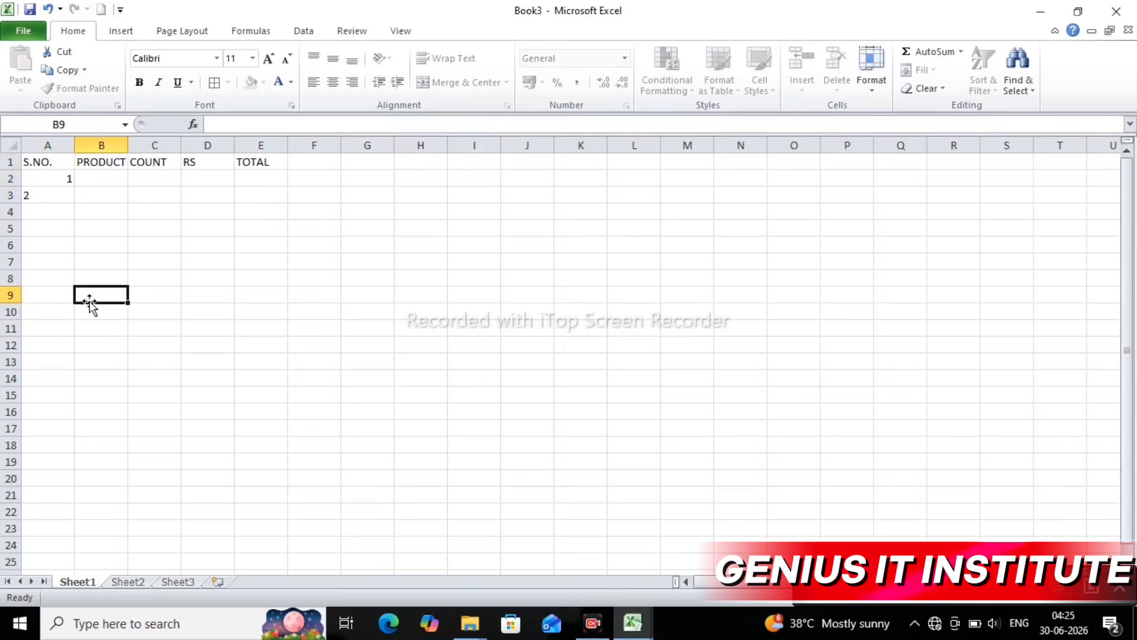
Extend the serial number series from A2:A3 down to 10 in cell A11.
left_click(60, 180)
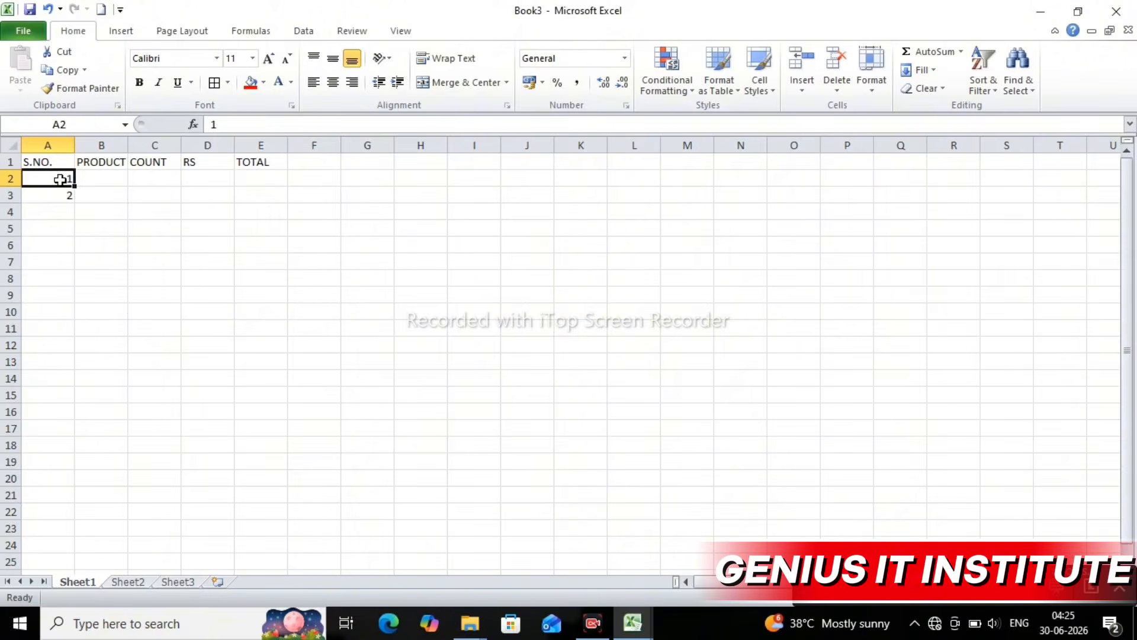
left_click_drag(61, 180, 62, 194)
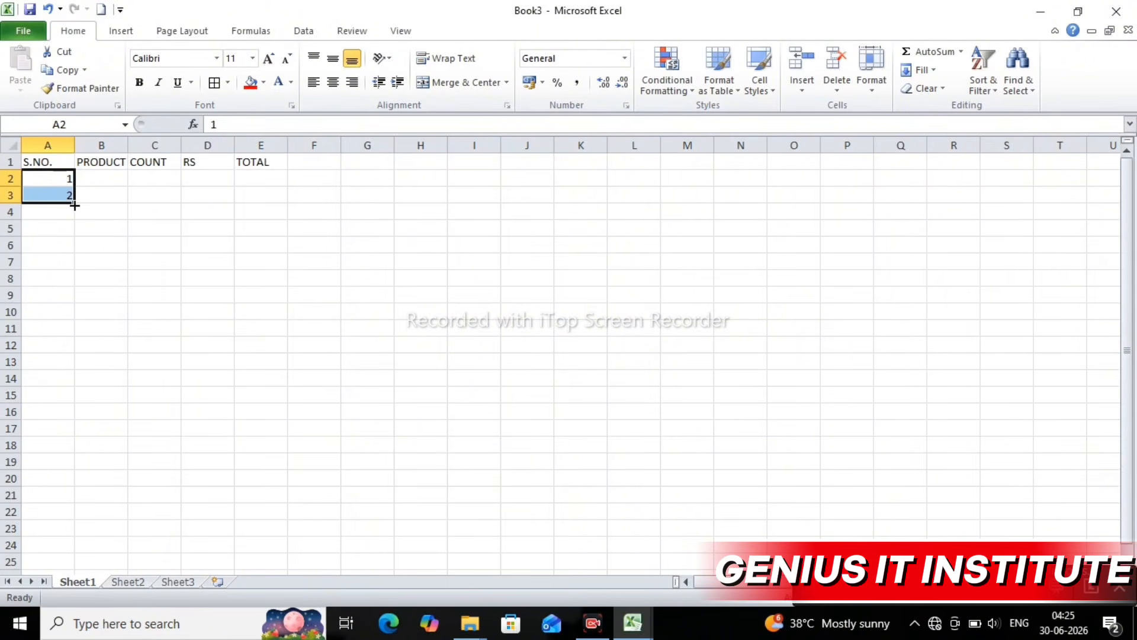
left_click_drag(75, 205, 79, 222)
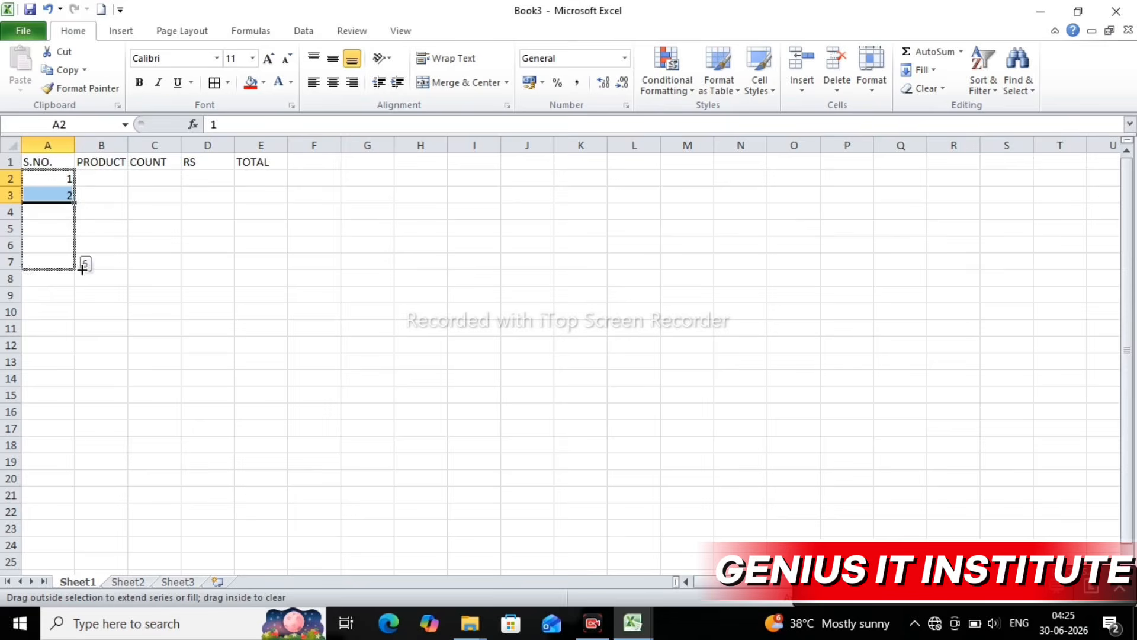
left_click_drag(83, 322, 83, 338)
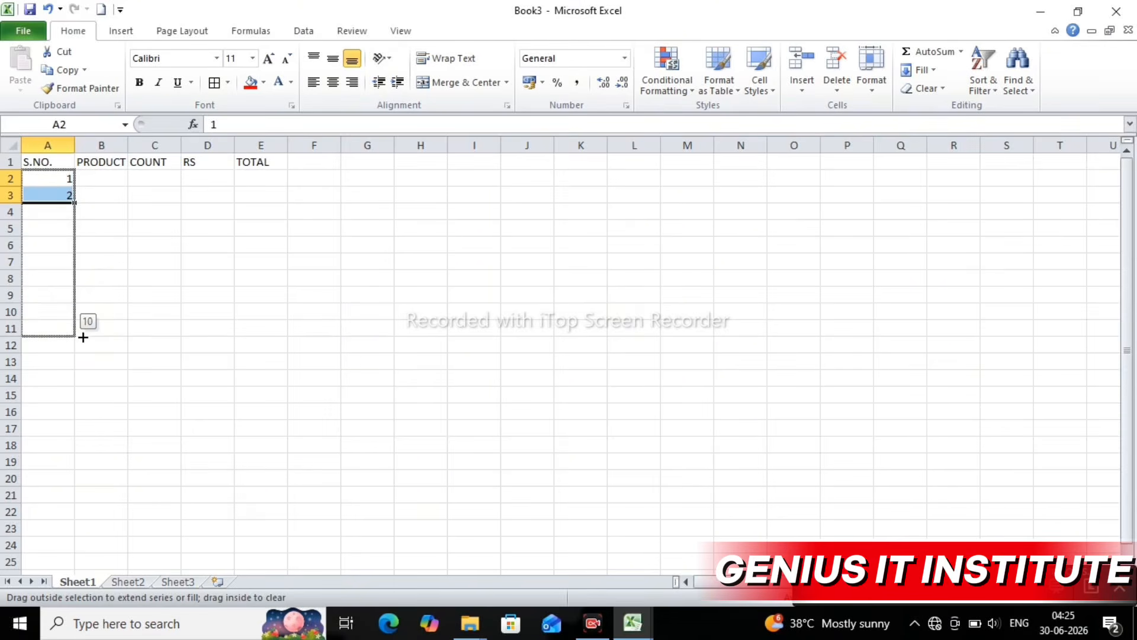
left_click_drag(83, 337, 81, 333)
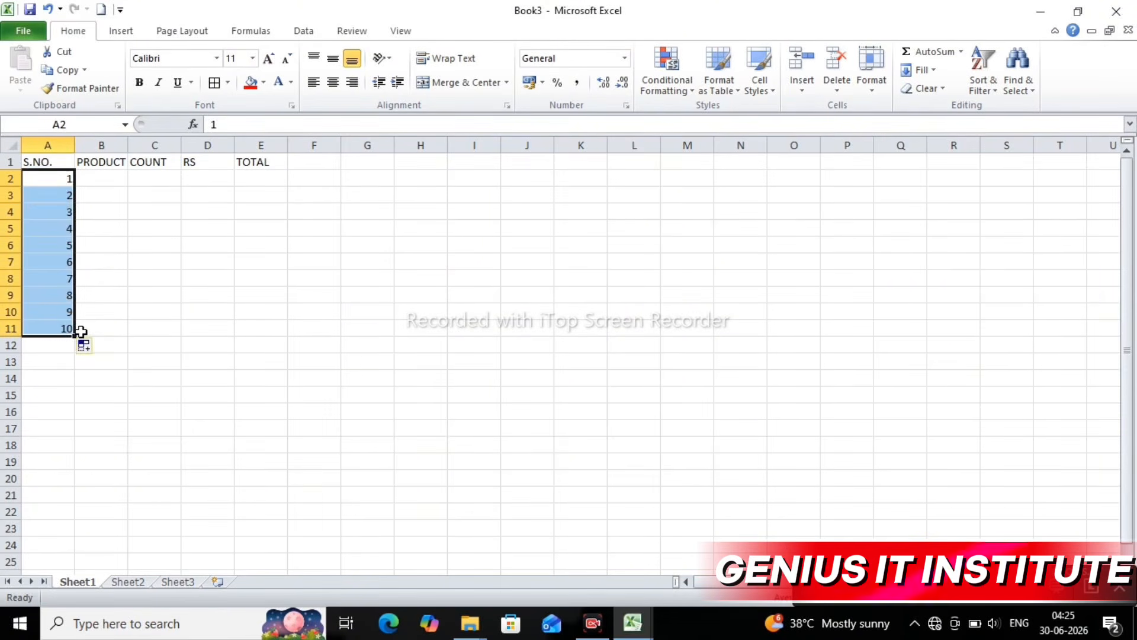
Enter the first five products, LED, MOUSE, CPU, KEYBORAD and RAM, in cells B2 to B6.
left_click(95, 179)
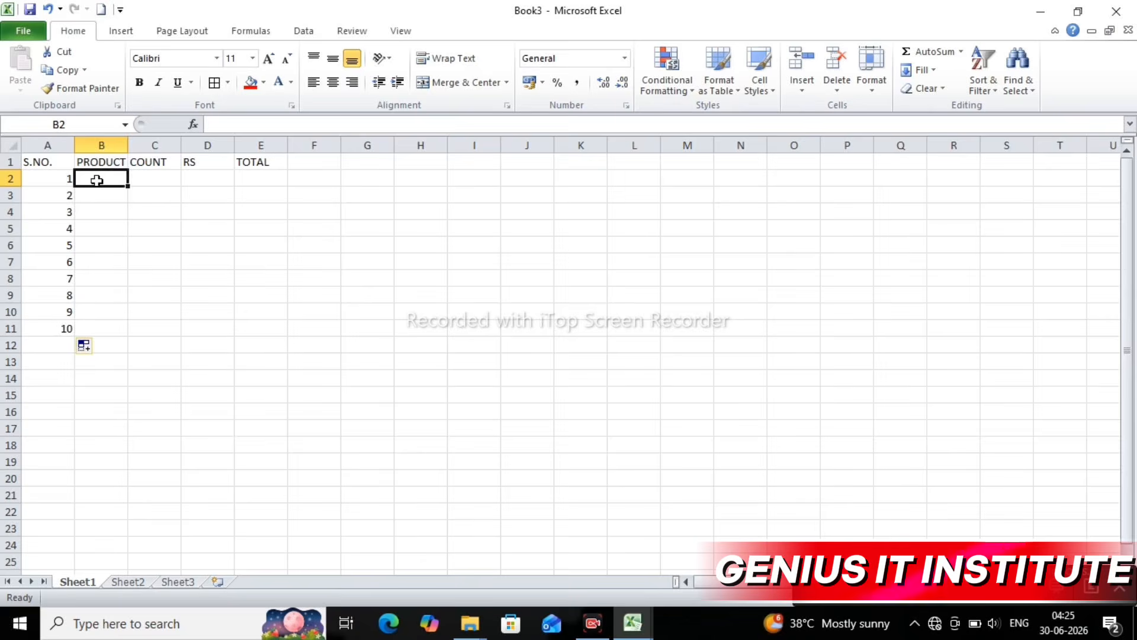
type("LED")
key("Return")
type("MOUSE")
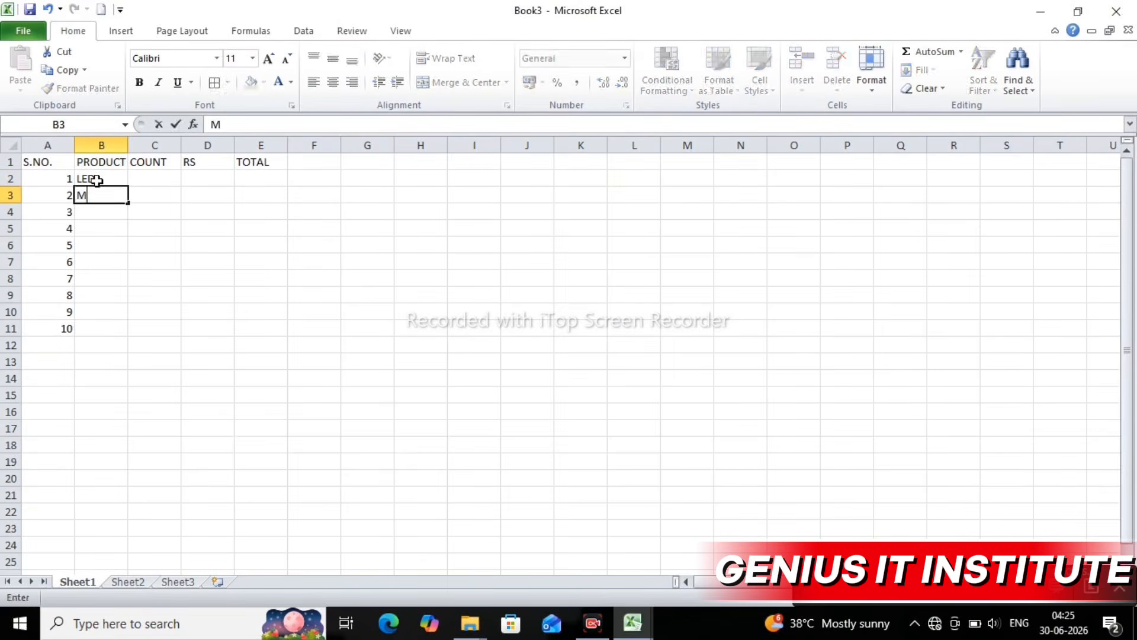
key("Return")
type("CPU")
key("Return")
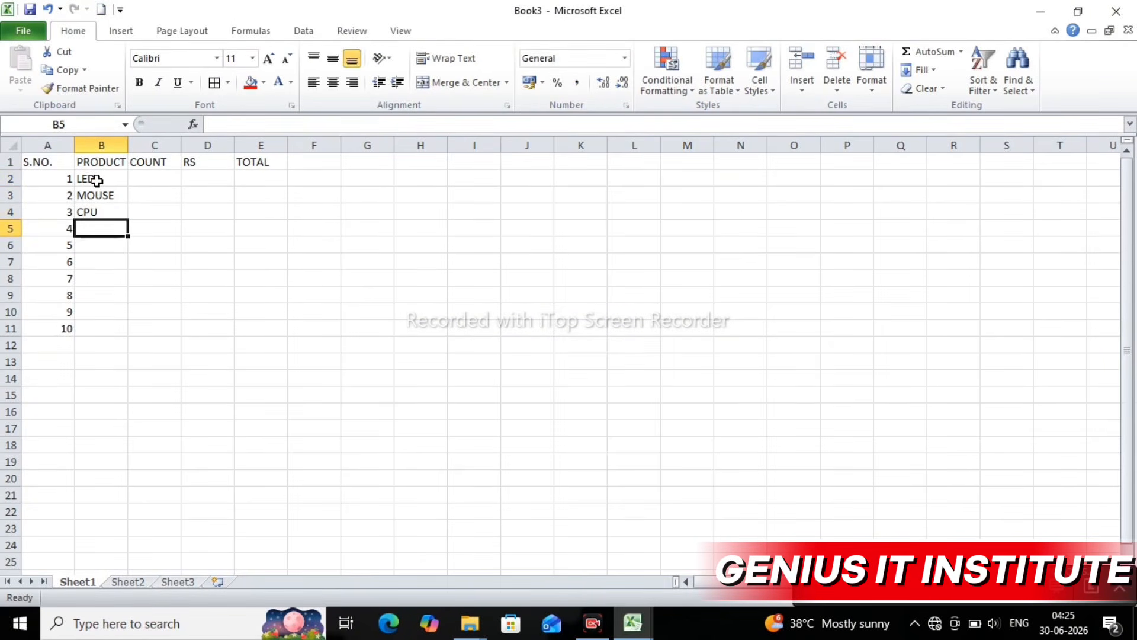
type("KEYBORAD")
key("Return")
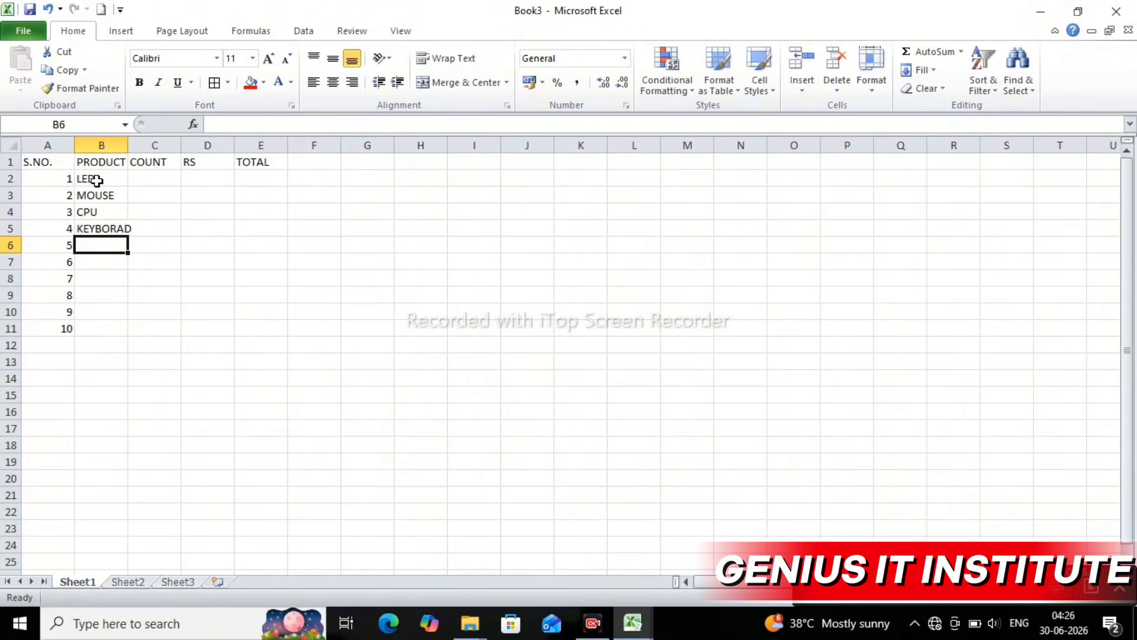
type("RAM")
key("Return")
Enter the remaining products KEVINET, DVD, LCD, DDR and COMPUTER in cells B7 to B11.
type("KE")
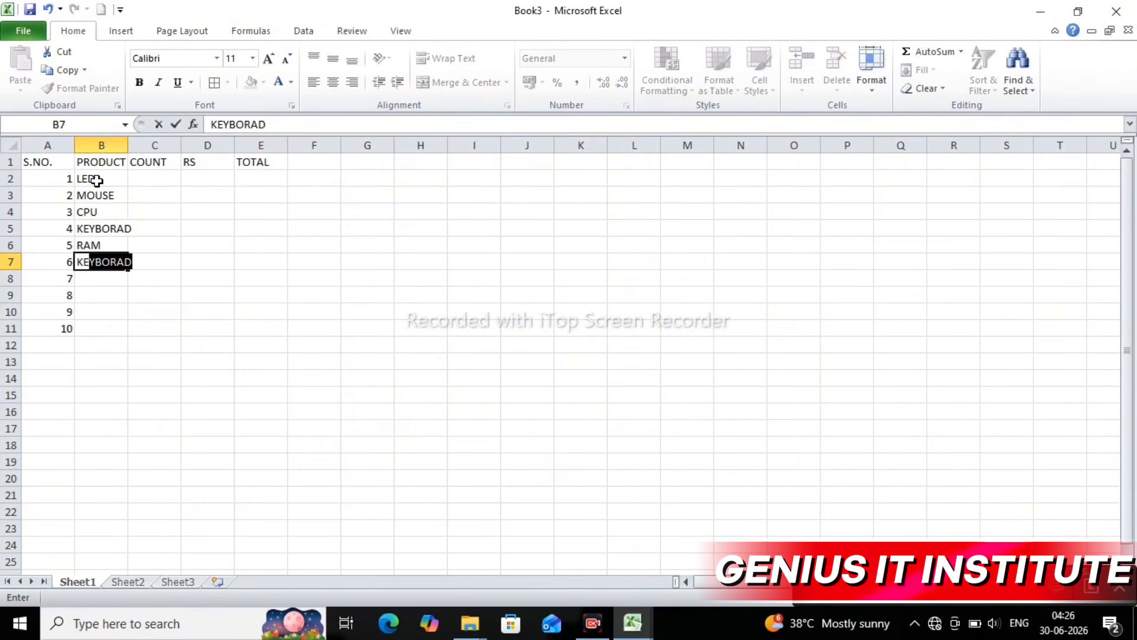
type("VINET")
key("Return")
type("DVD")
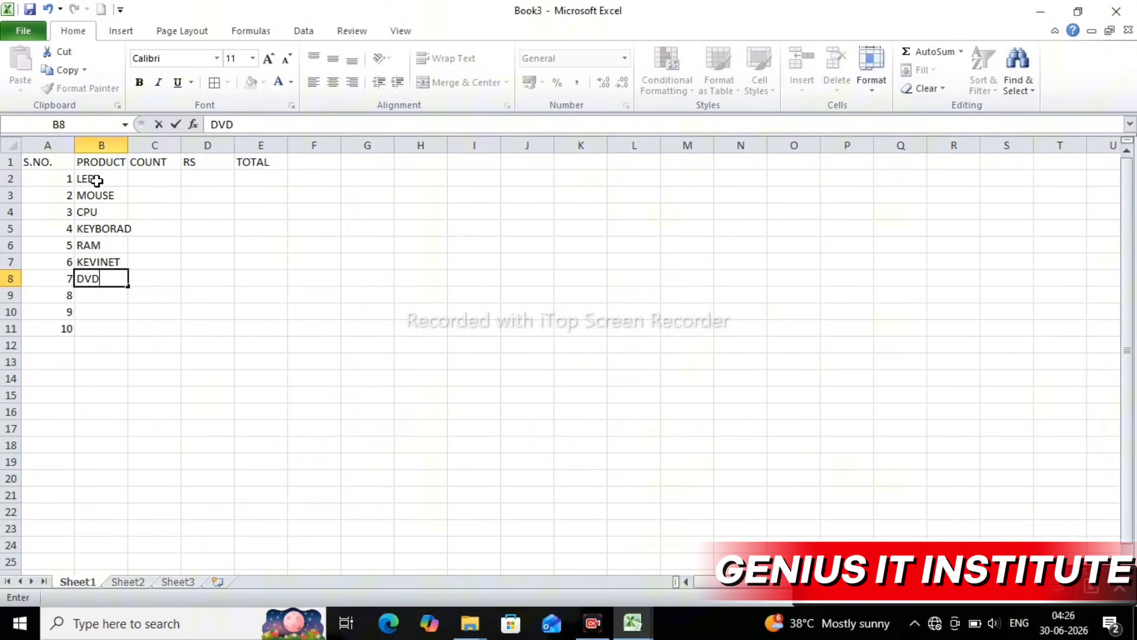
key("Return")
type("LCD")
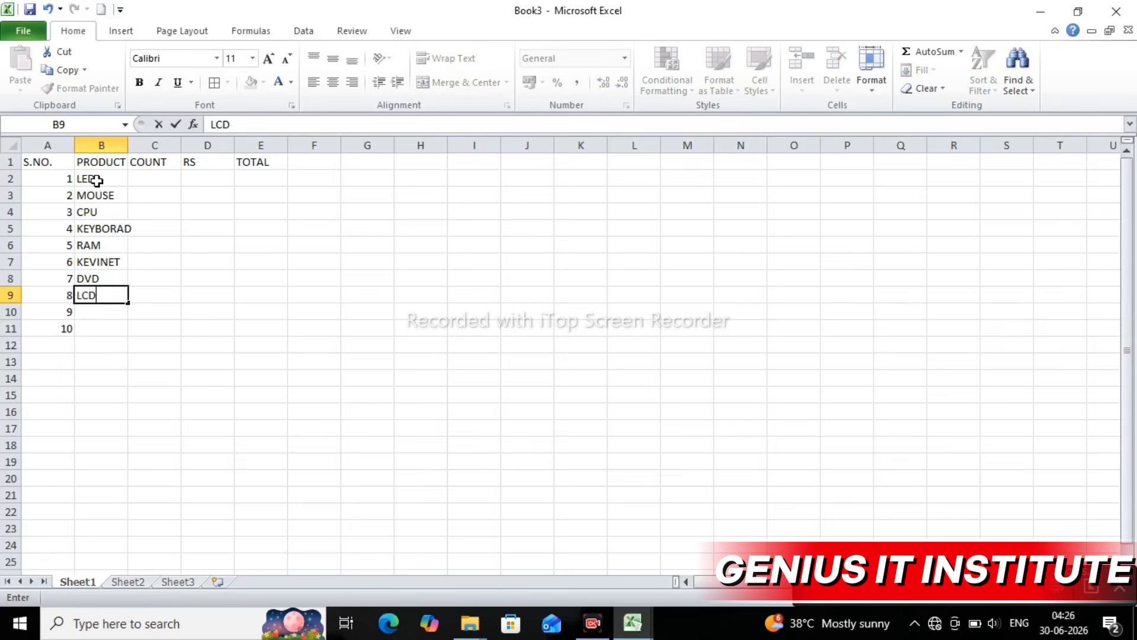
key("Return")
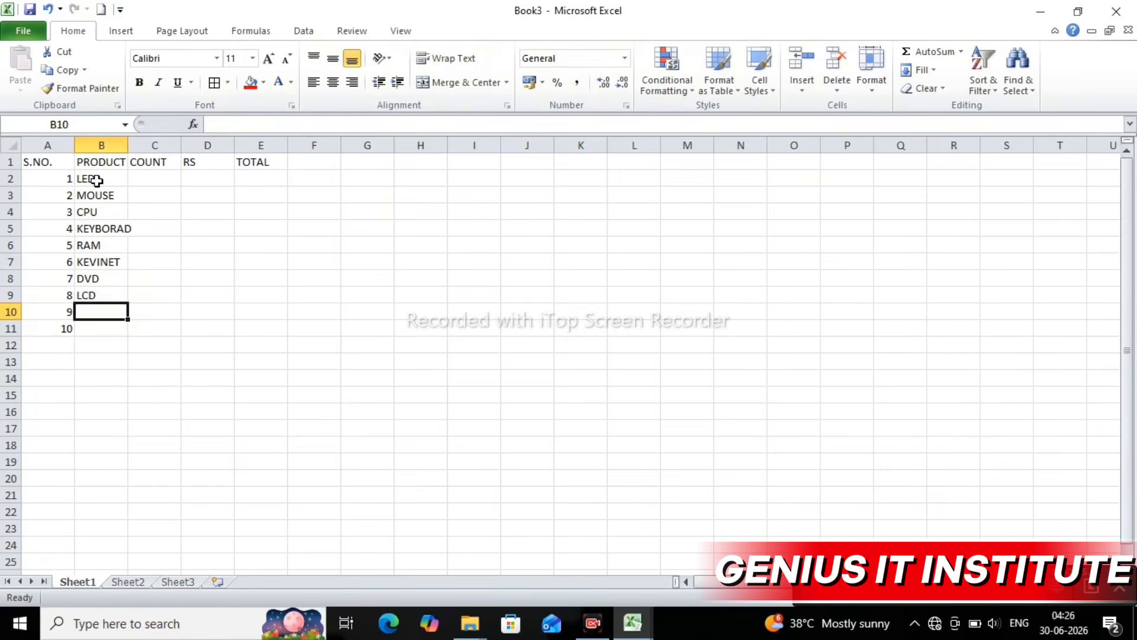
type("DDR")
key("Return")
type("C")
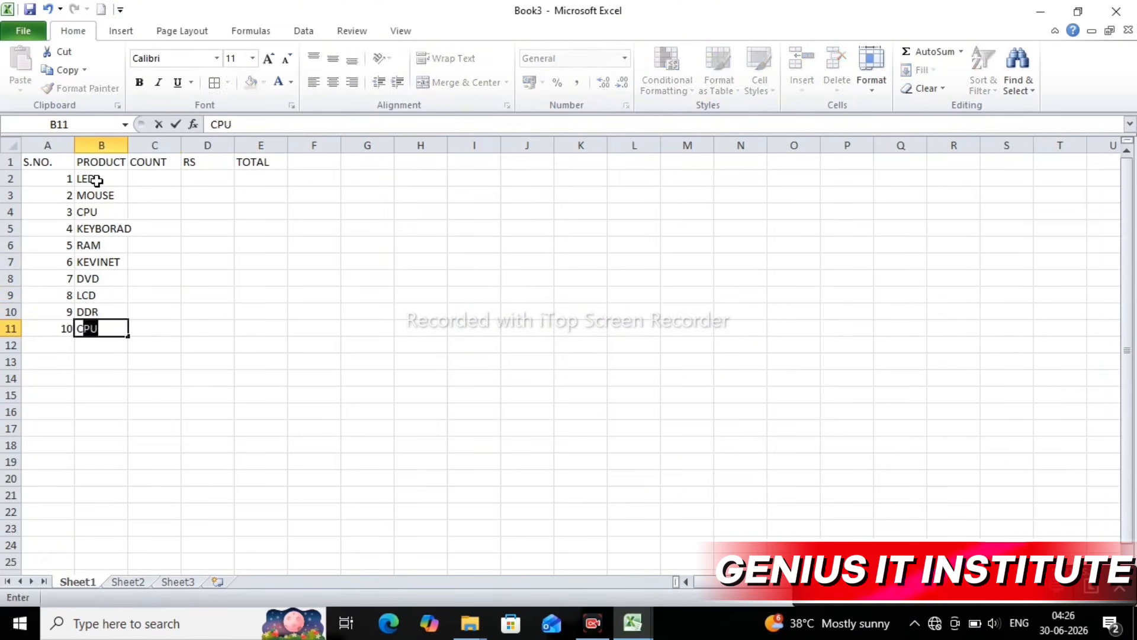
type("OMPUTER")
left_click(179, 277)
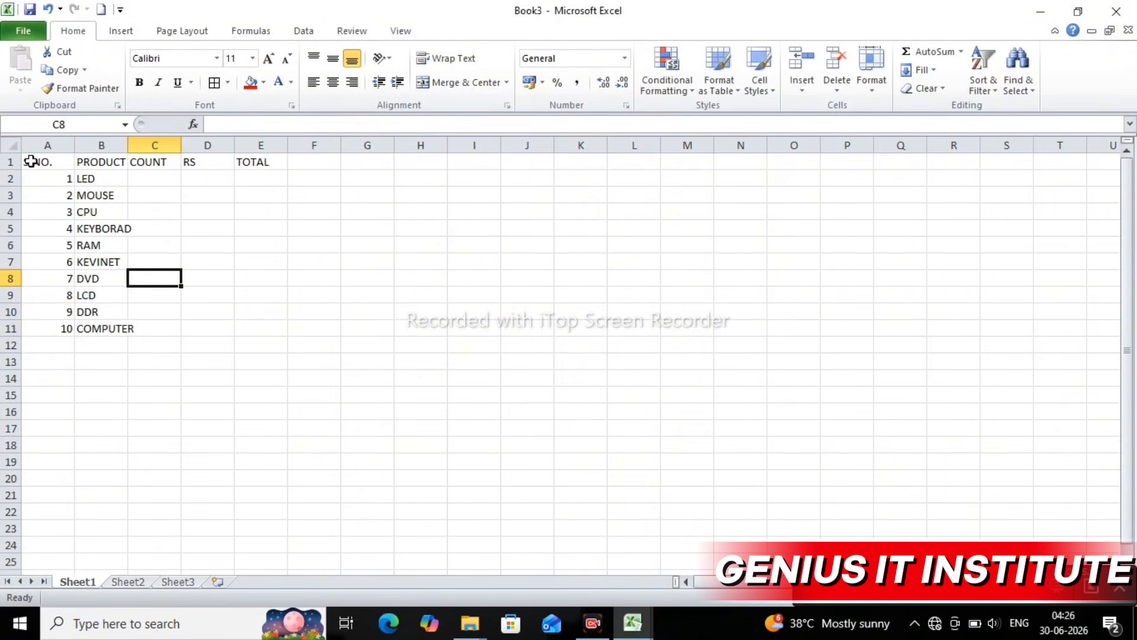
Make the table range A1:E11 bold and increase its font size by six increments.
left_click_drag(31, 161, 278, 328)
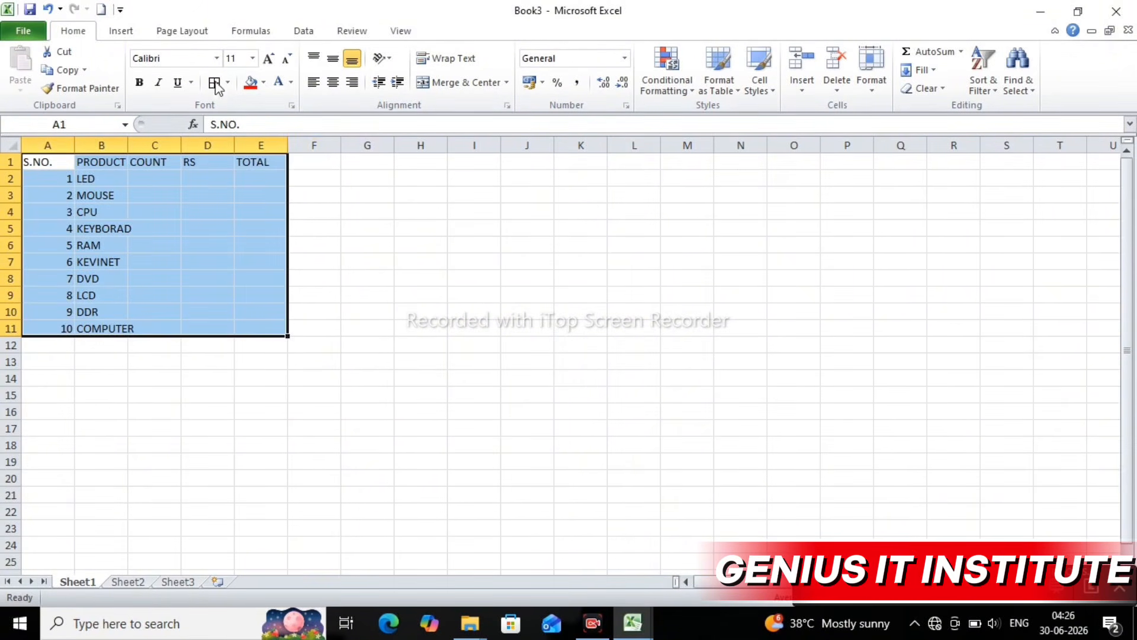
left_click(139, 82)
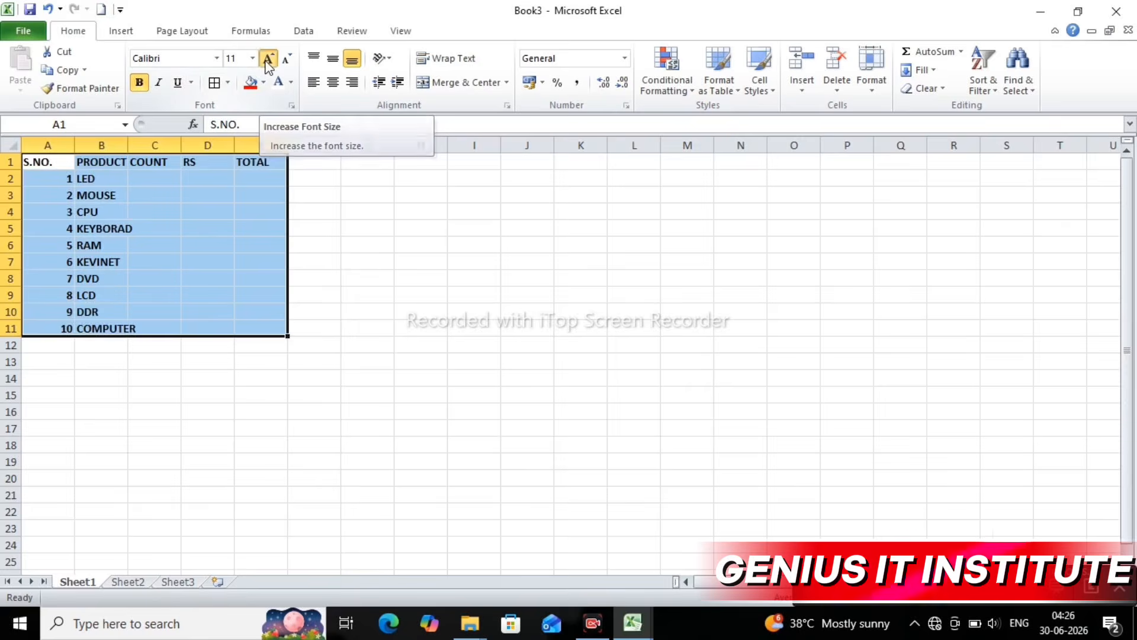
left_click(268, 59)
left_click(268, 60)
left_click(268, 59)
left_click(268, 59)
left_click(268, 59)
left_click(268, 59)
left_click(334, 188)
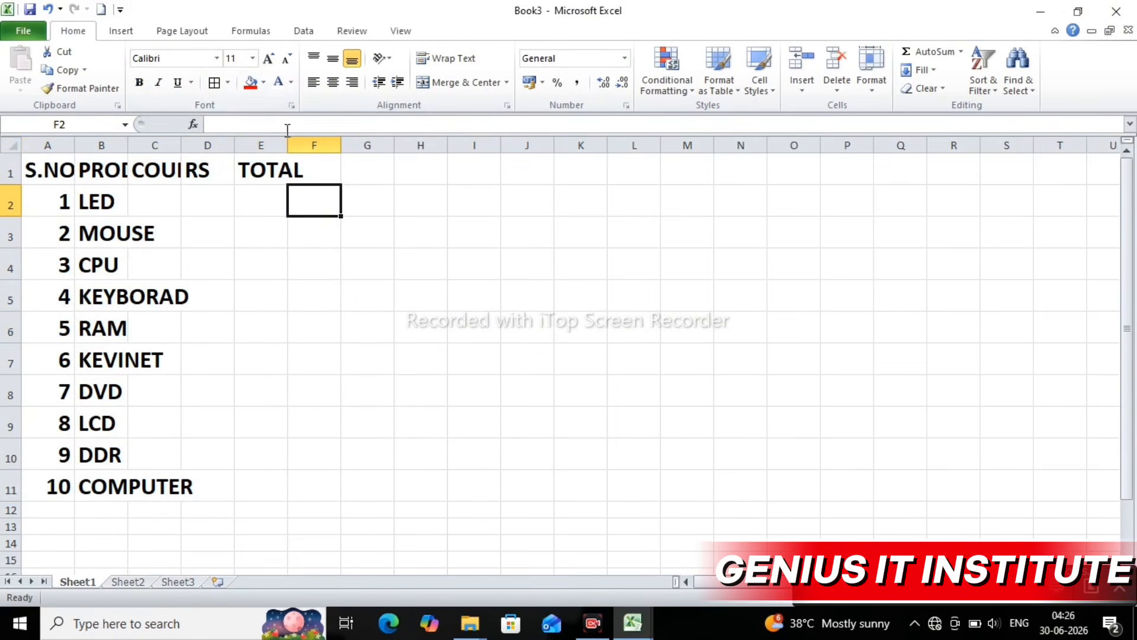
Fit the widths of columns A to E to their enlarged contents.
left_click_drag(286, 144, 308, 144)
left_click_drag(234, 144, 215, 144)
double_click(181, 144)
double_click(128, 144)
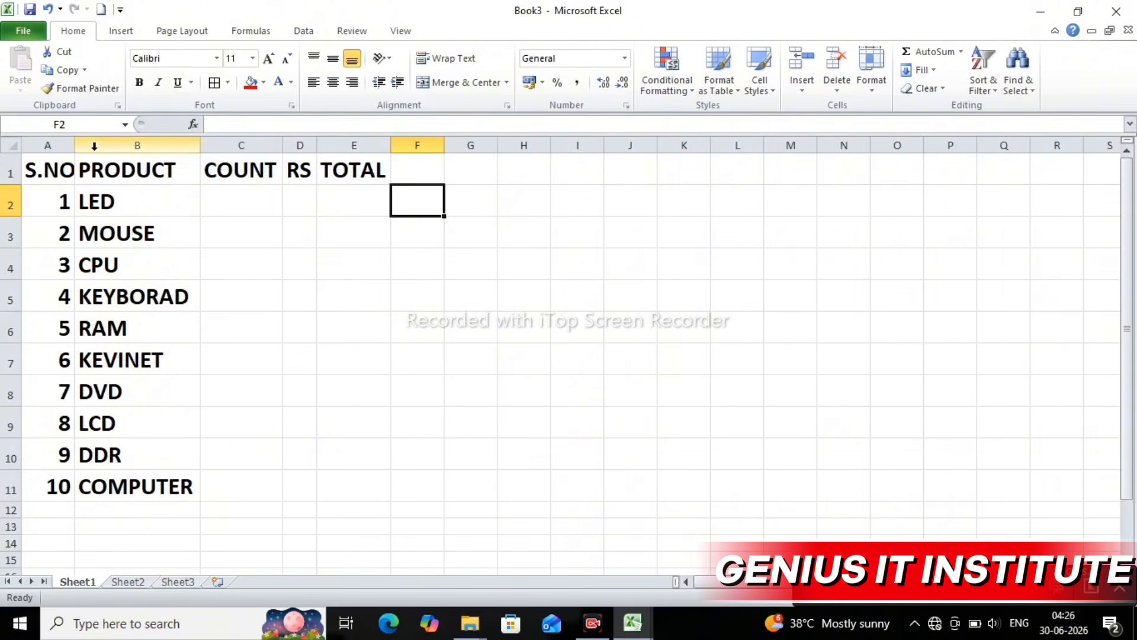
double_click(75, 145)
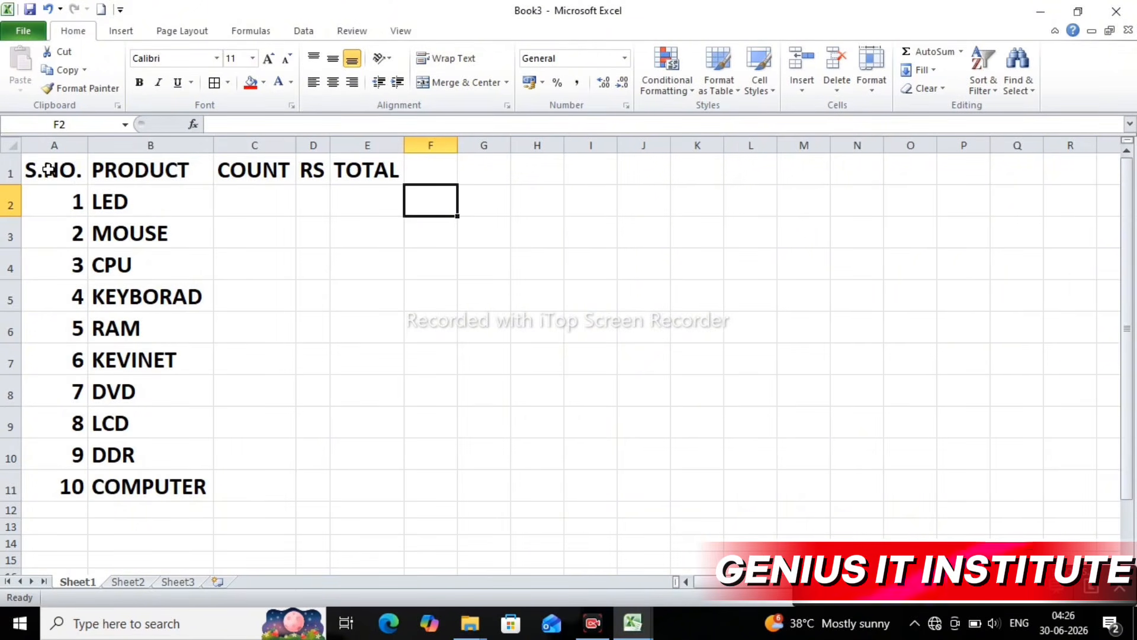
Reduce the font size of A1:E11 to 16 and add all borders to the range A1:E15.
left_click_drag(33, 170, 339, 495)
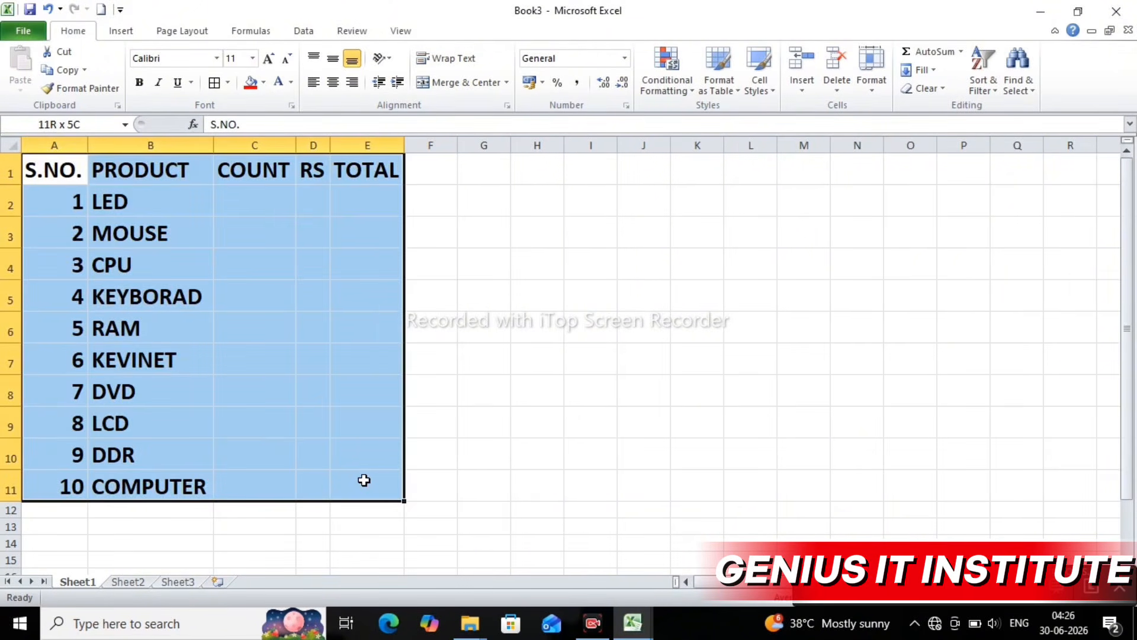
left_click(288, 58)
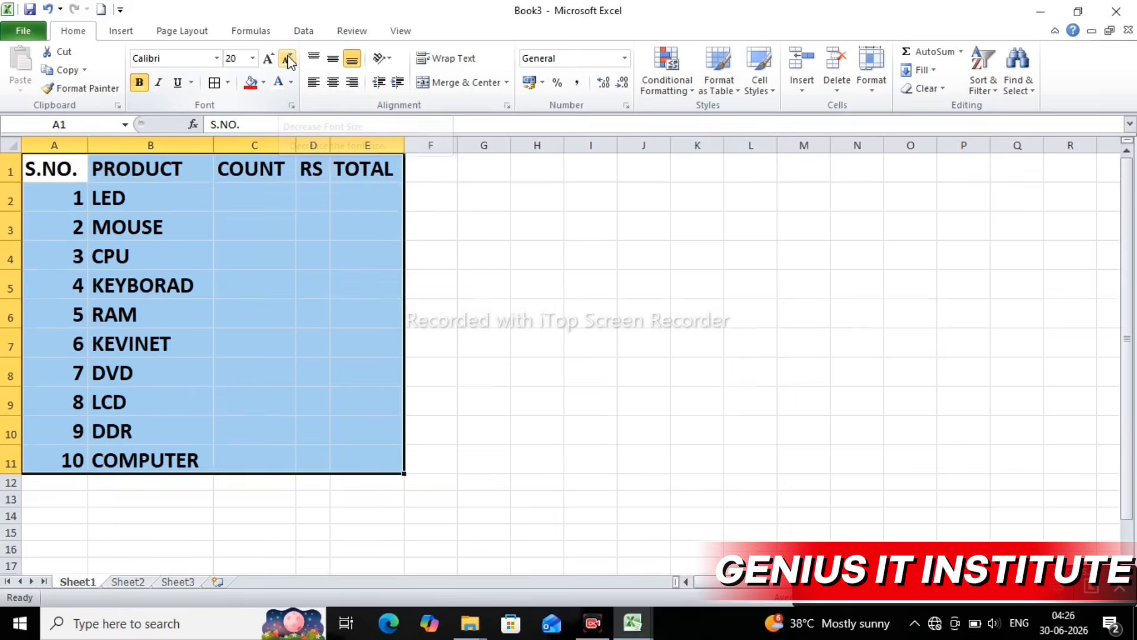
left_click(288, 59)
left_click(288, 59)
left_click(562, 221)
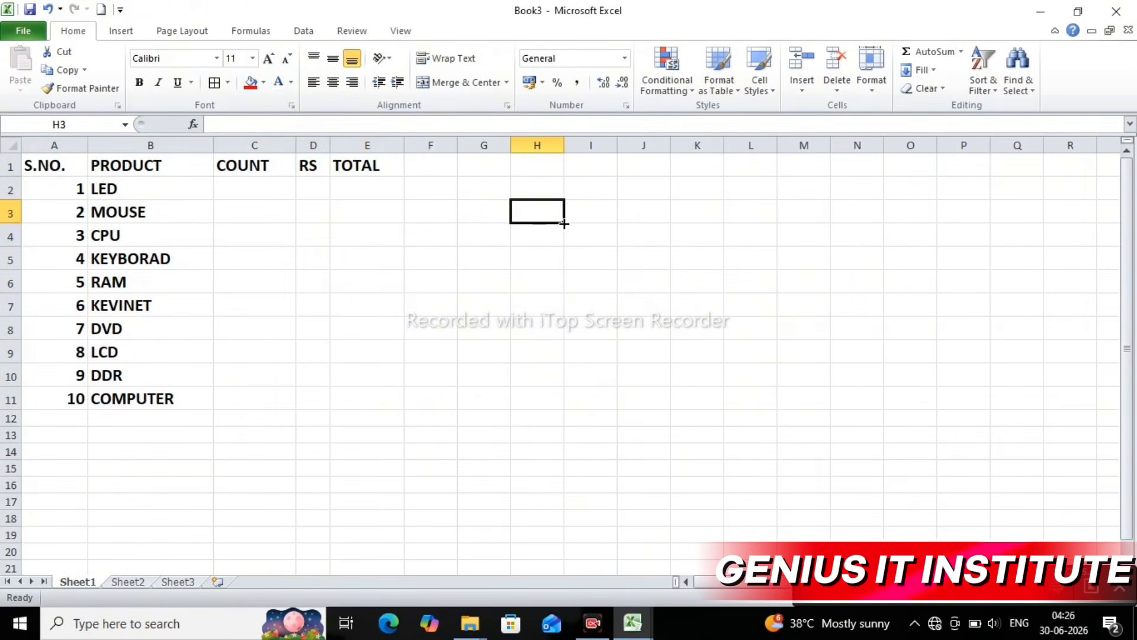
left_click_drag(32, 163, 379, 468)
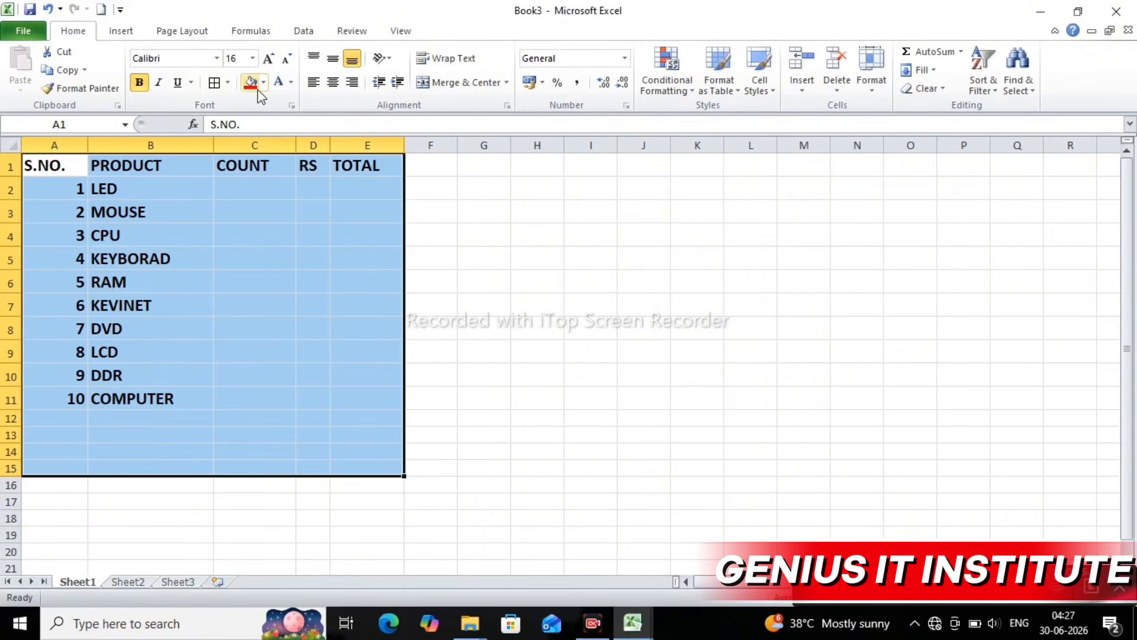
left_click(214, 84)
Enter the rates 8500, 350, 8450, 240, 790, 220, 700, 6430, 560 and 12300 in cells D2 to D11.
left_click(314, 190)
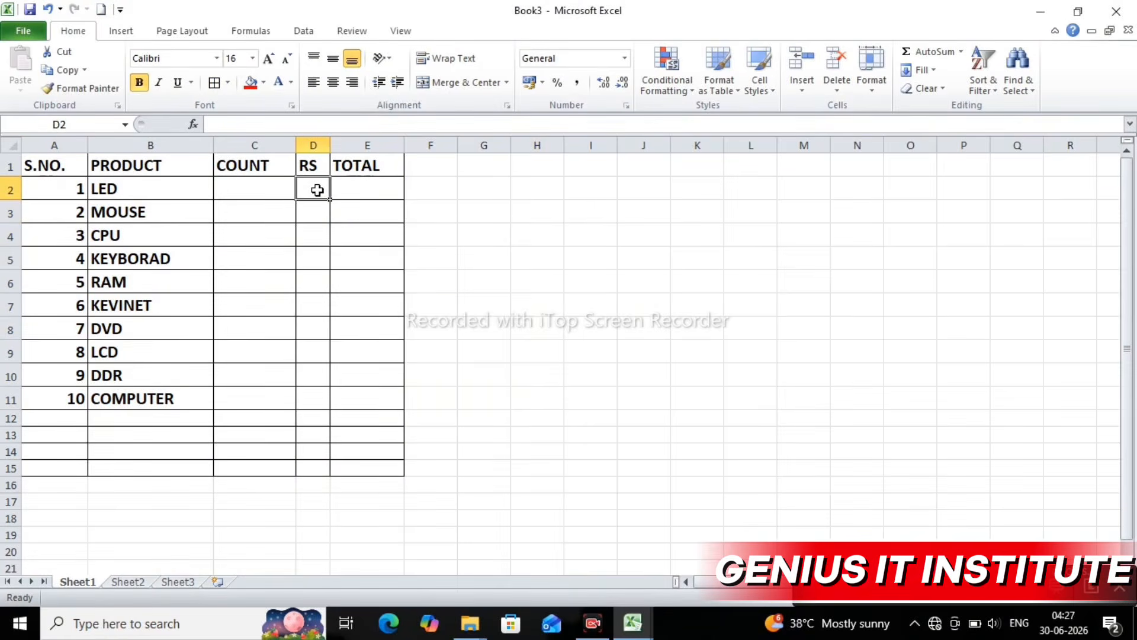
type("8500")
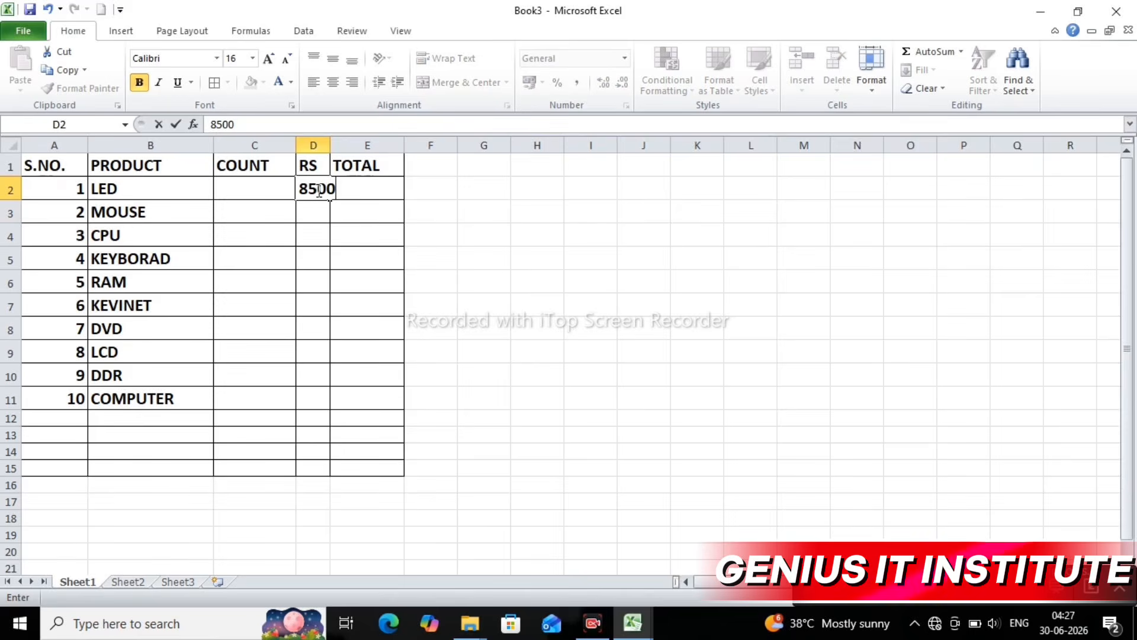
key("Return")
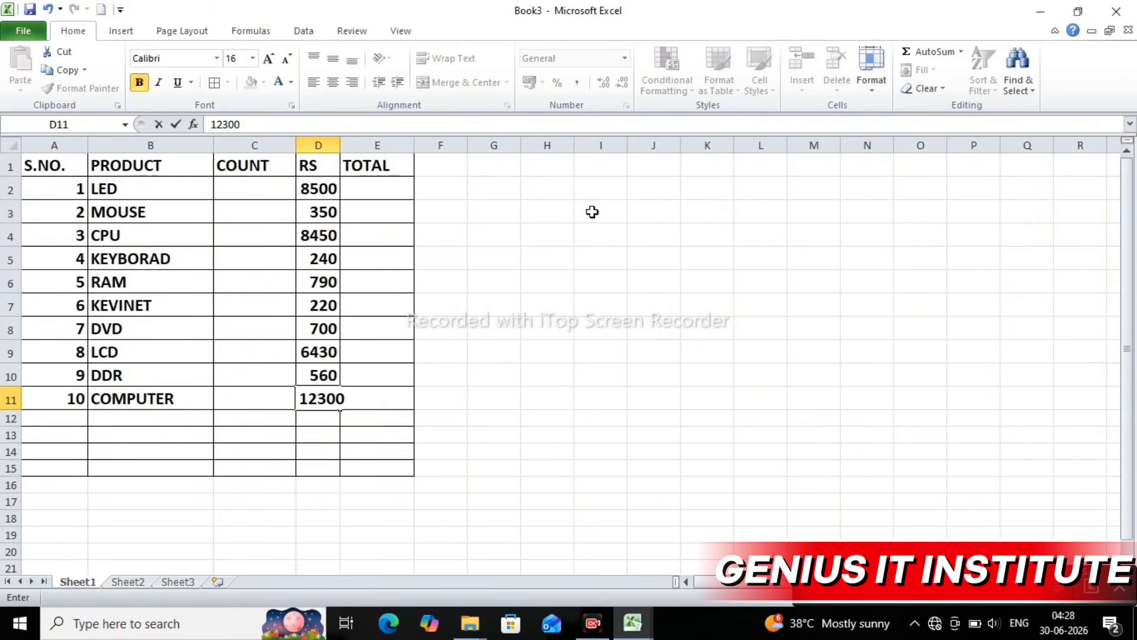
left_click(592, 211)
Calculate the LED row's total in cell E2 with the formula =SUM(D2*C2).
left_click(375, 189)
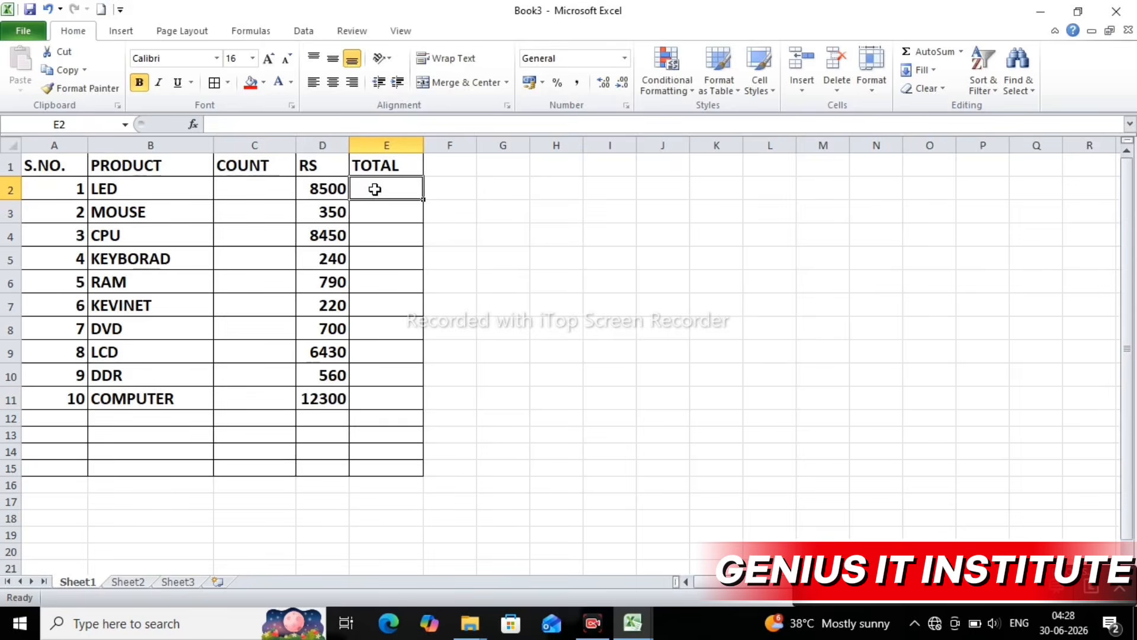
type("=S")
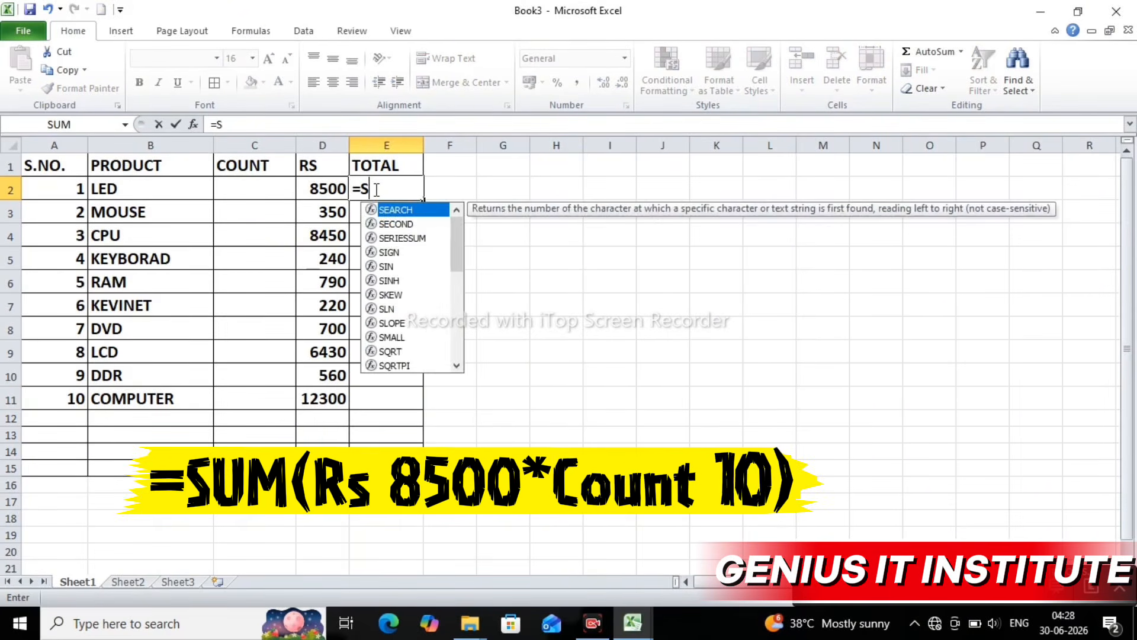
type("UM(D2")
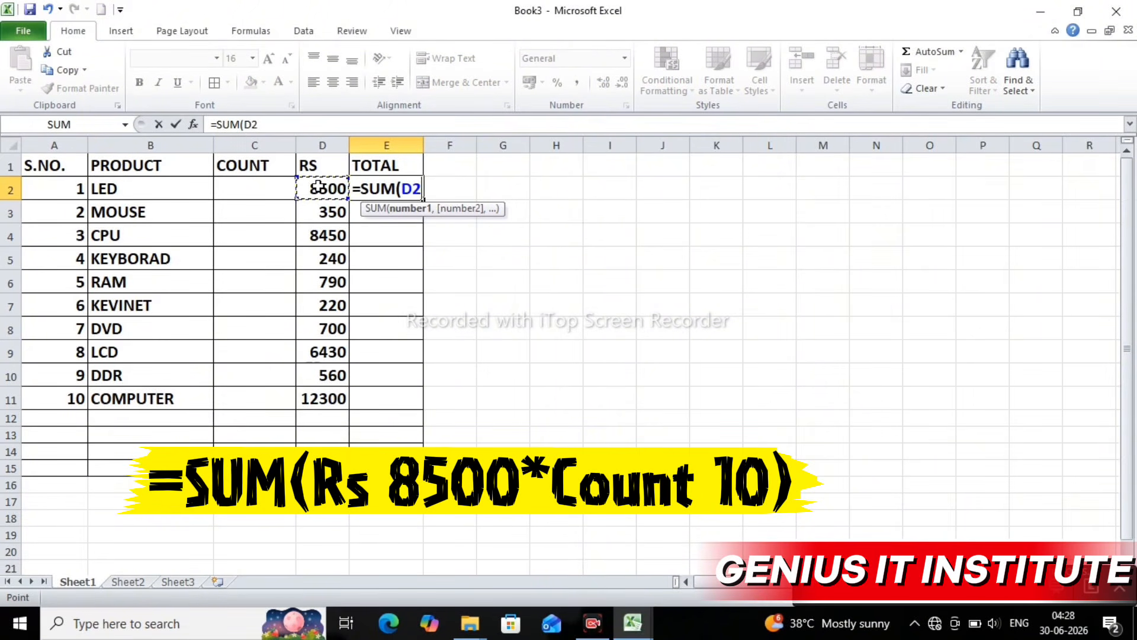
type("*")
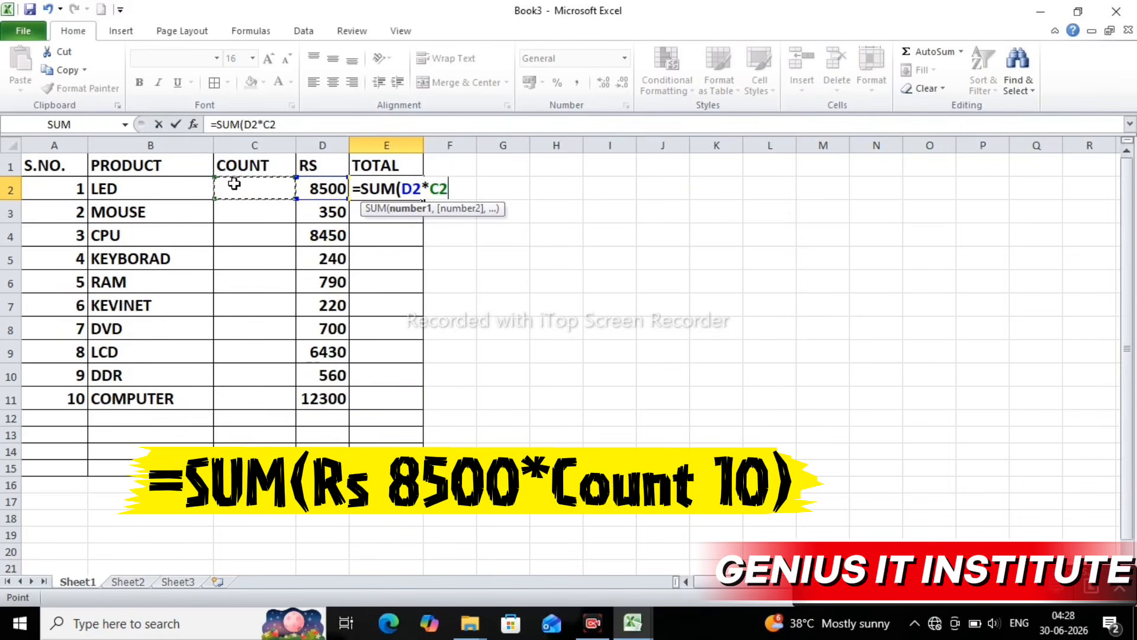
type(")")
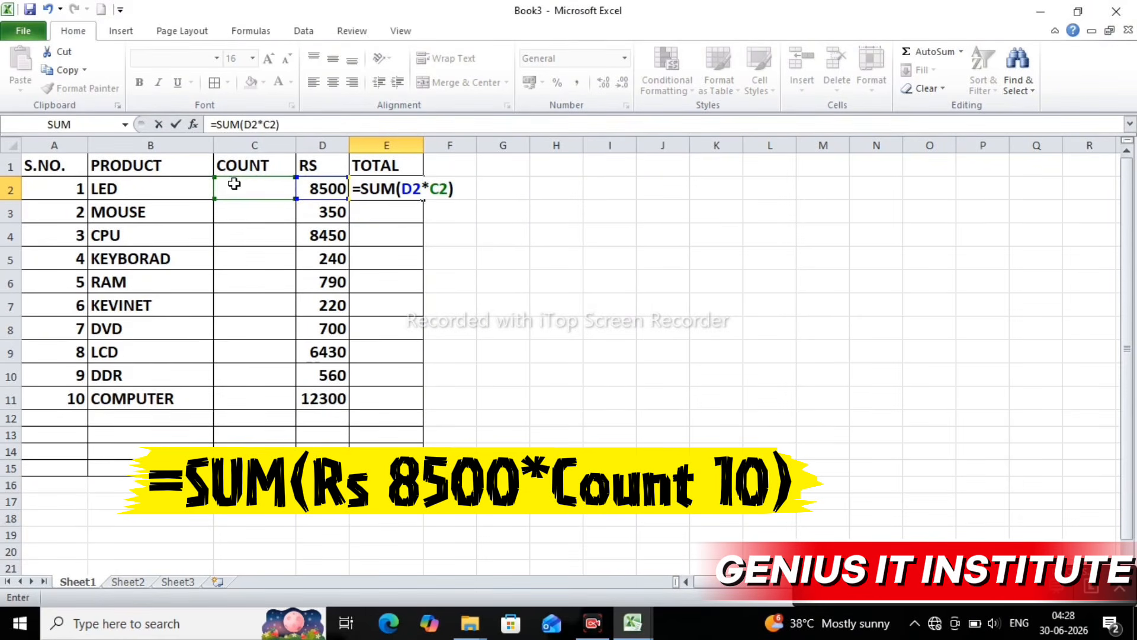
key("Return")
Fill the total formula from E2 down through E11 for the remaining products.
left_click(389, 189)
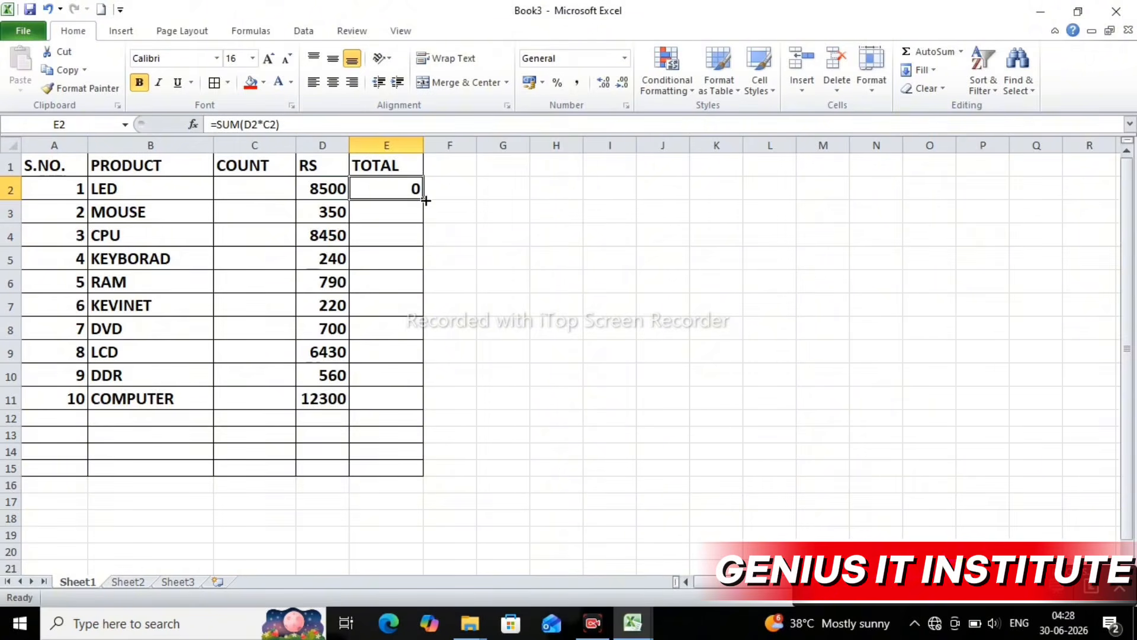
left_click_drag(426, 201, 428, 251)
left_click_drag(438, 360, 442, 403)
left_click(555, 280)
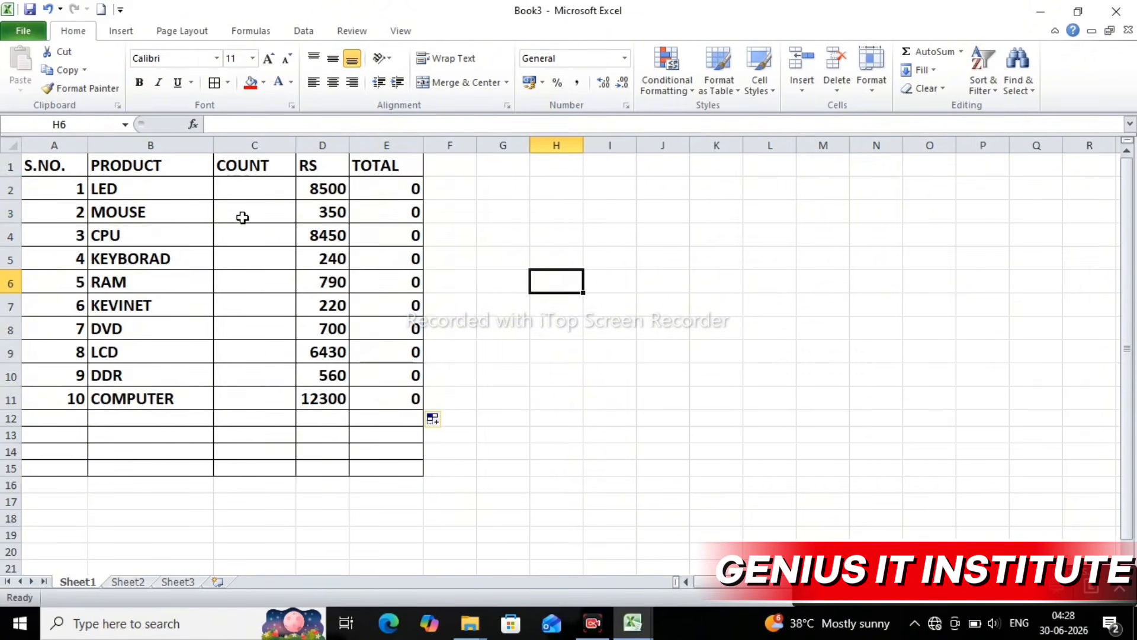
Enter the counts 10, 100, 60, 30, 56, 82, 28, 114, 65 and 36 in cells C2 to C11.
left_click(249, 188)
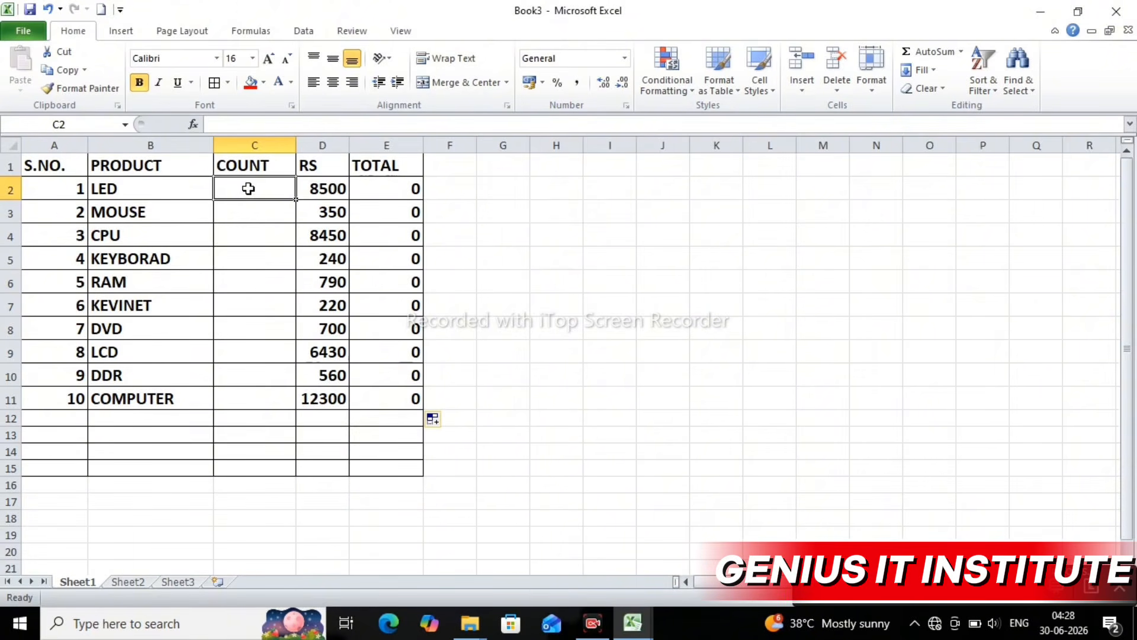
type("10")
key("Return")
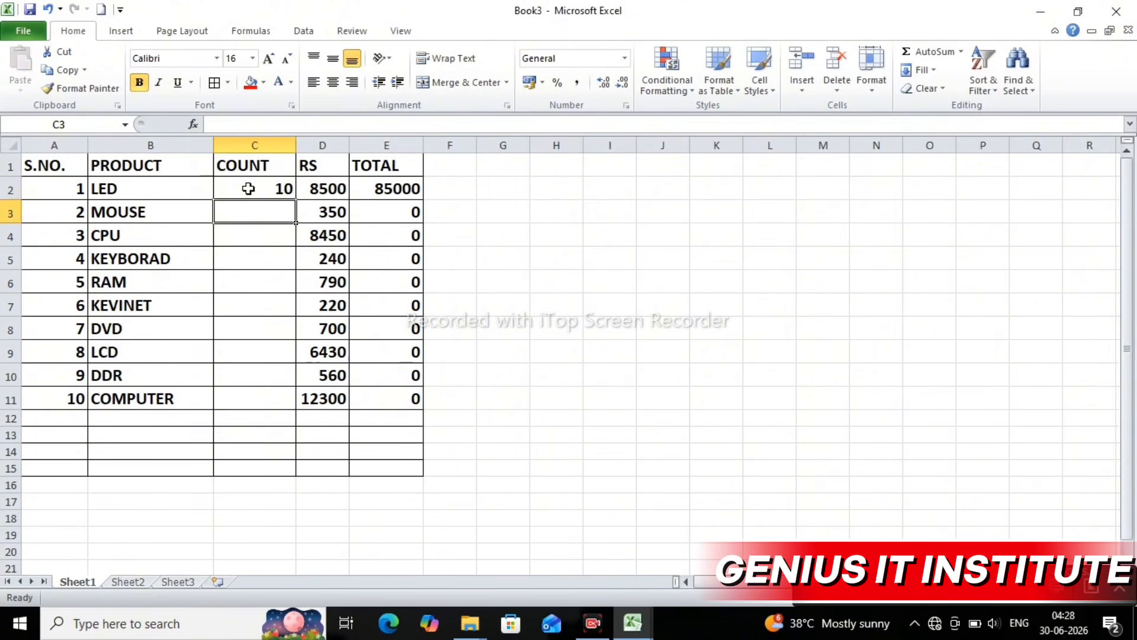
type("100")
key("Return")
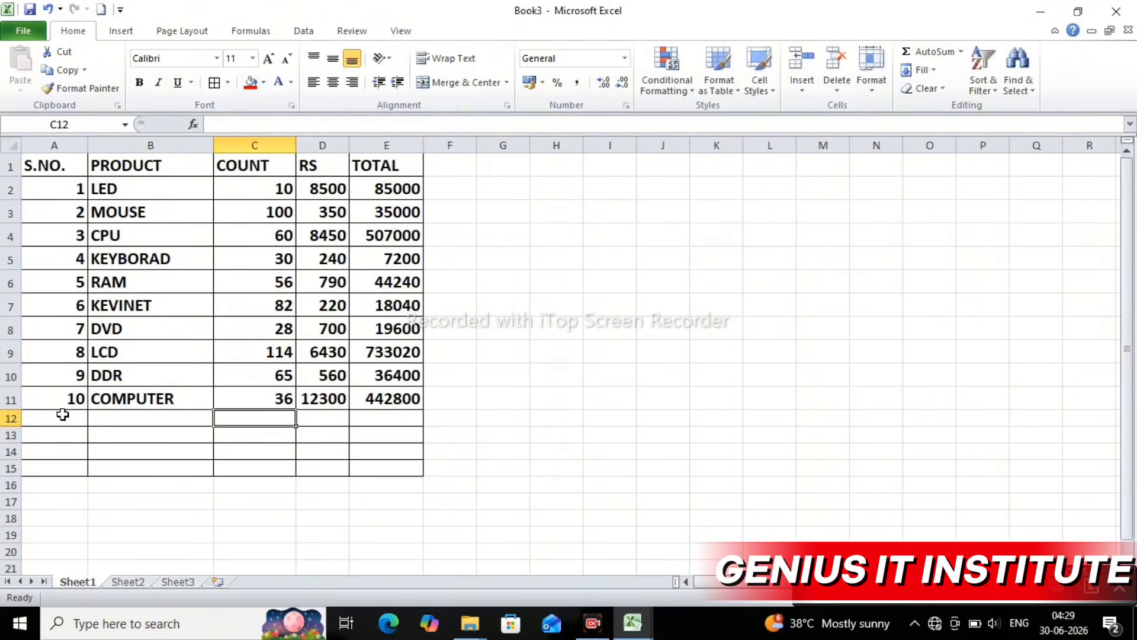
Merge and center columns A to D separately in each of rows 12 to 15.
left_click_drag(55, 414, 302, 415)
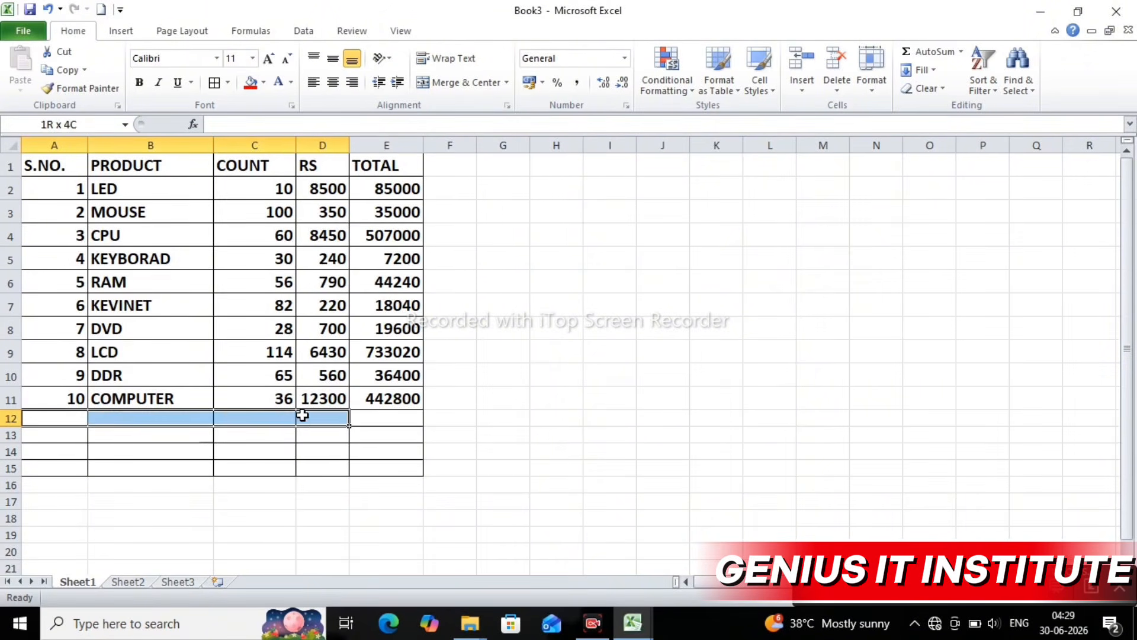
left_click(480, 83)
left_click_drag(55, 433, 274, 434)
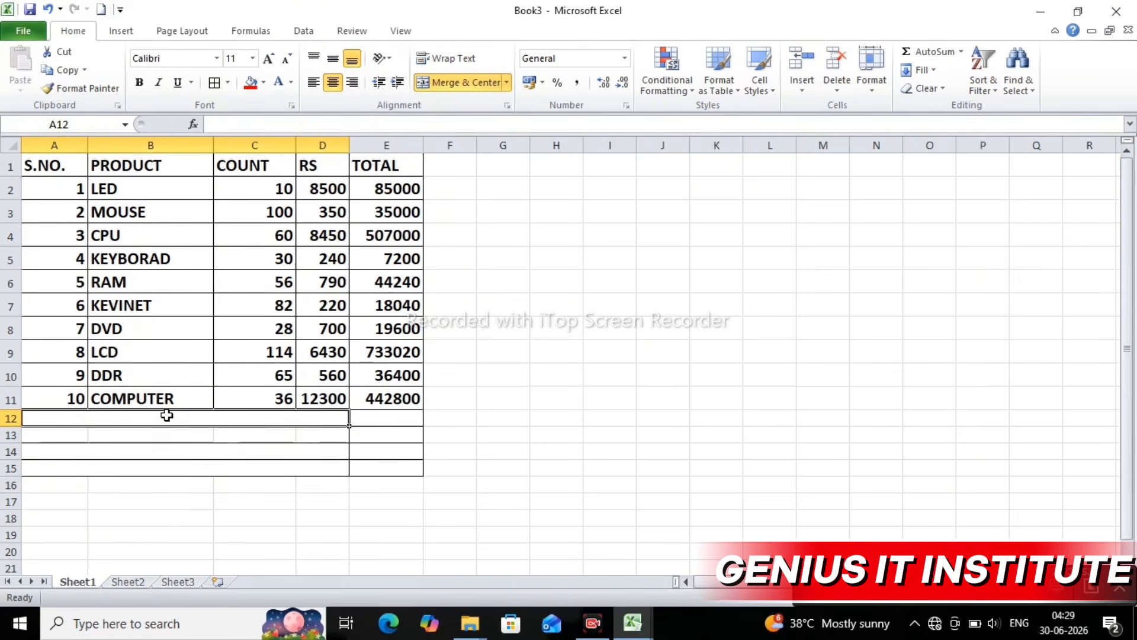
Label the merged cells in rows 12 to 15 TOTAL, GST 12%, OTHER CHARG and NET PAY.
type("TOTAL")
key("Return")
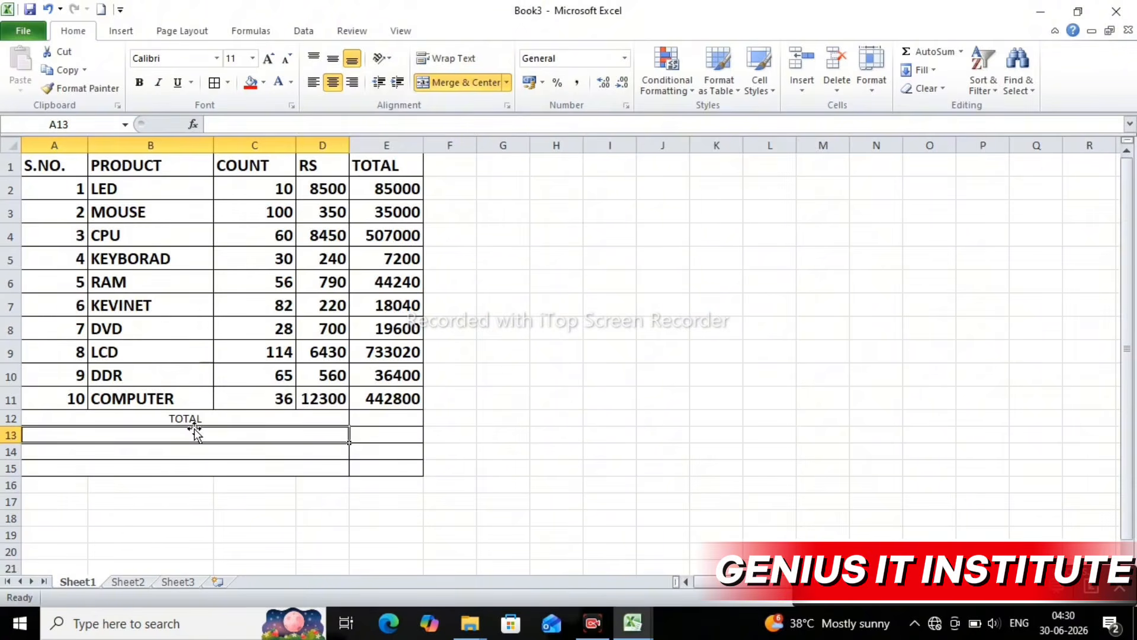
type("GST")
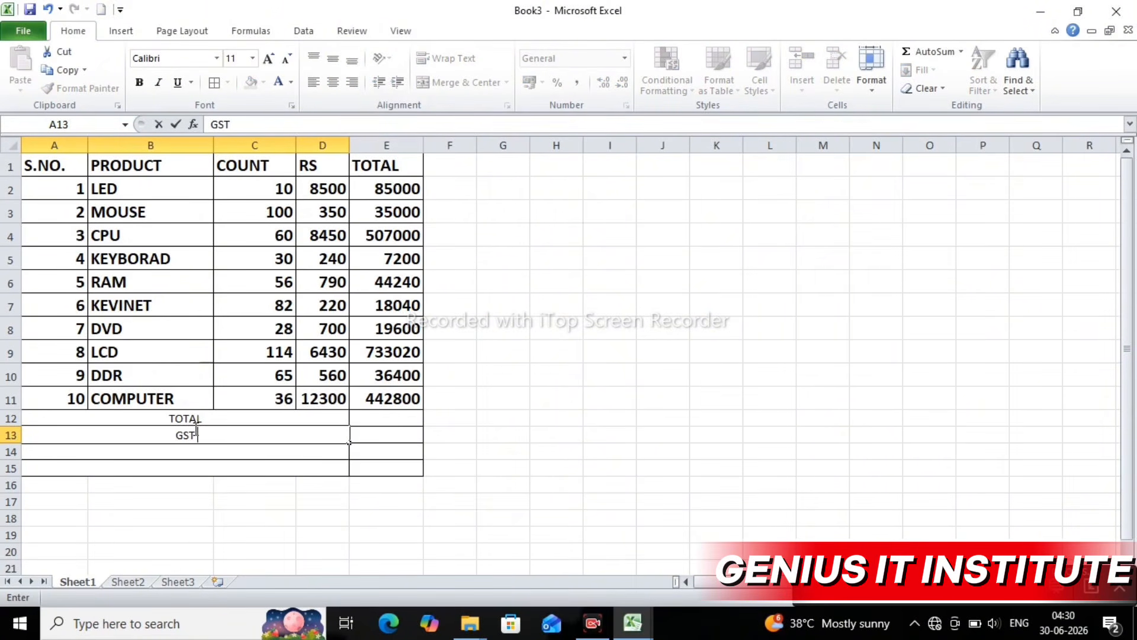
type(" 12%")
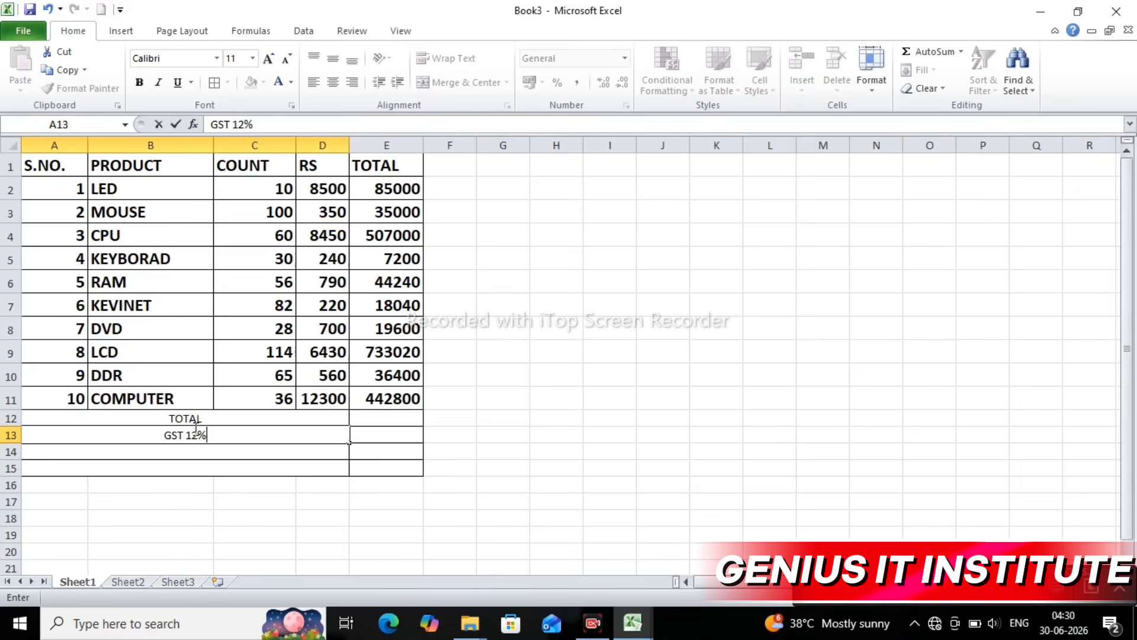
key("Return")
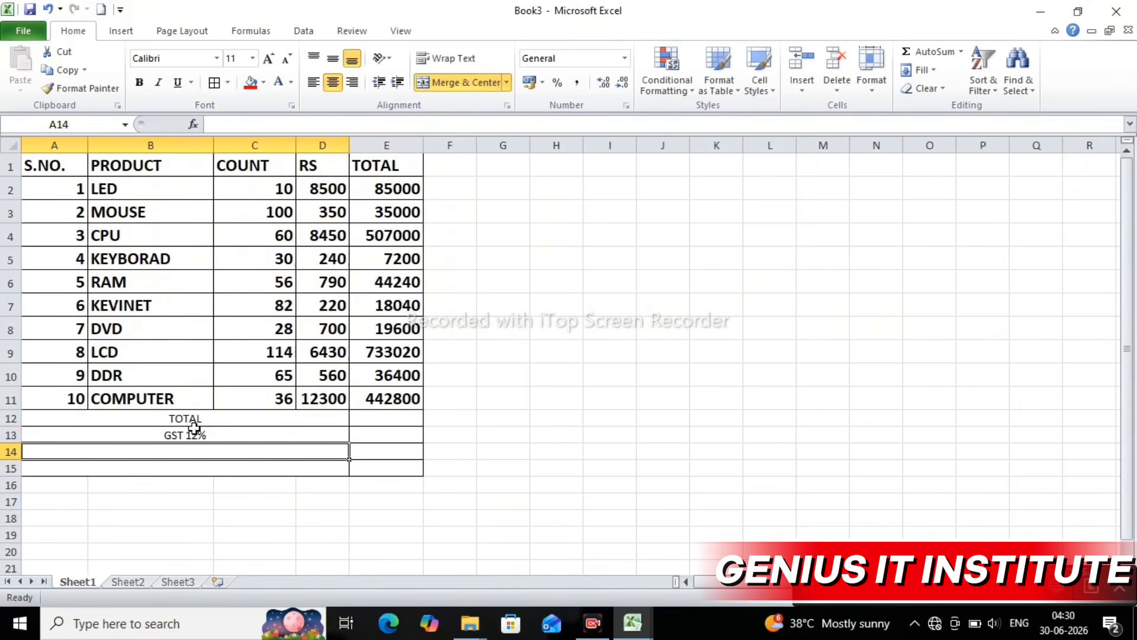
type("OTEH")
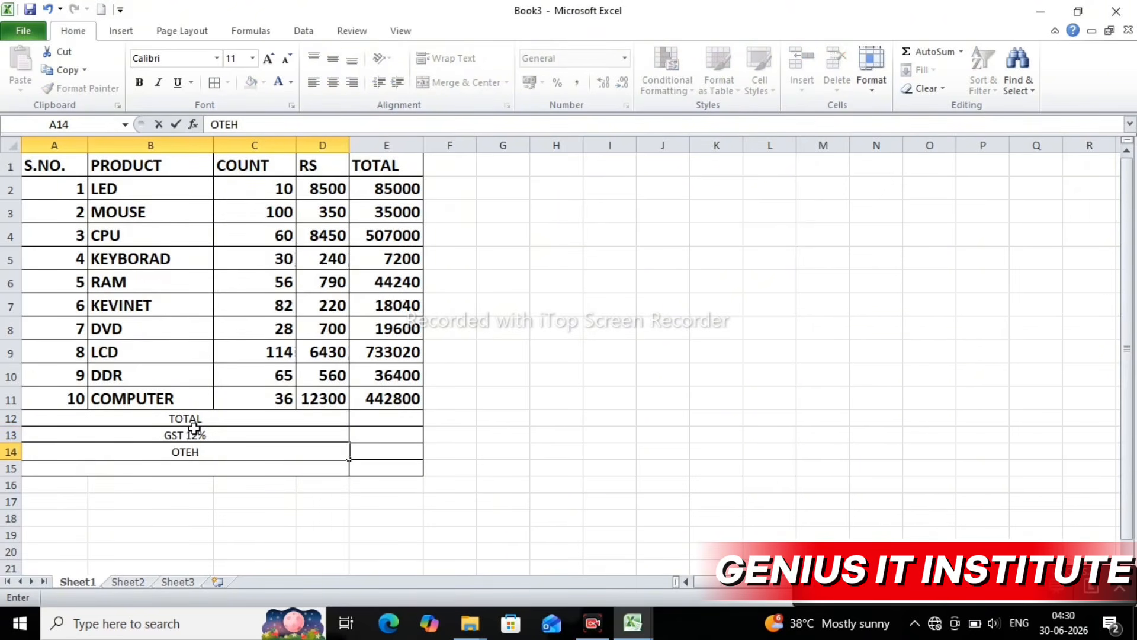
key("BackSpace")
key("BackSpace")
type("HER CHARG")
key("Return")
type("NET PAY")
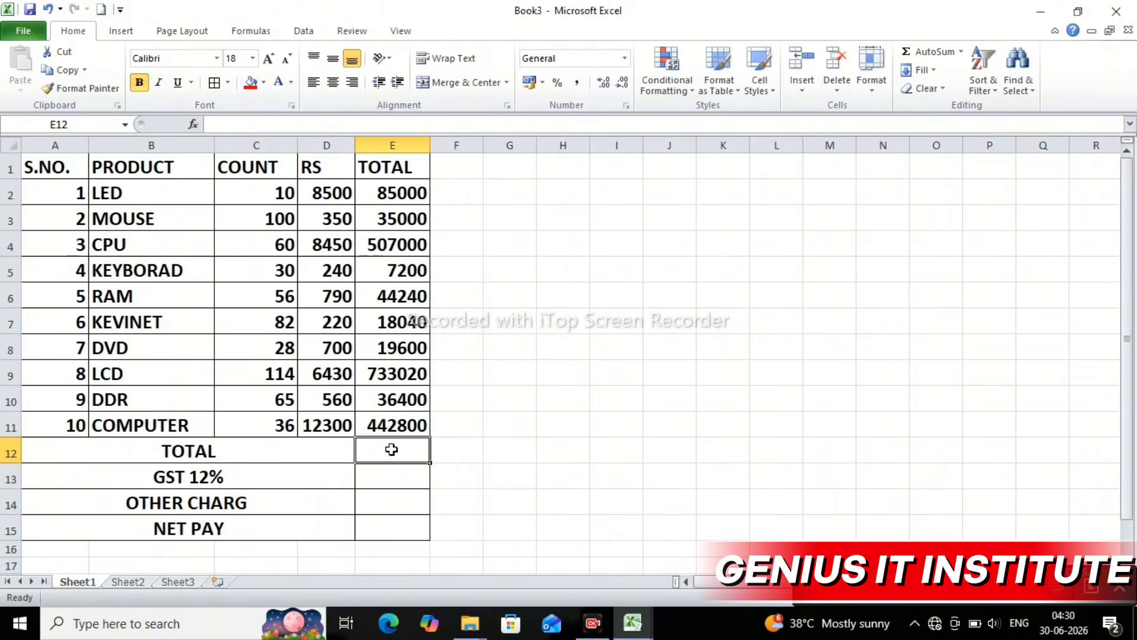
Add up the product totals in cell E12 with the formula =SUM(E2:E11).
type("=")
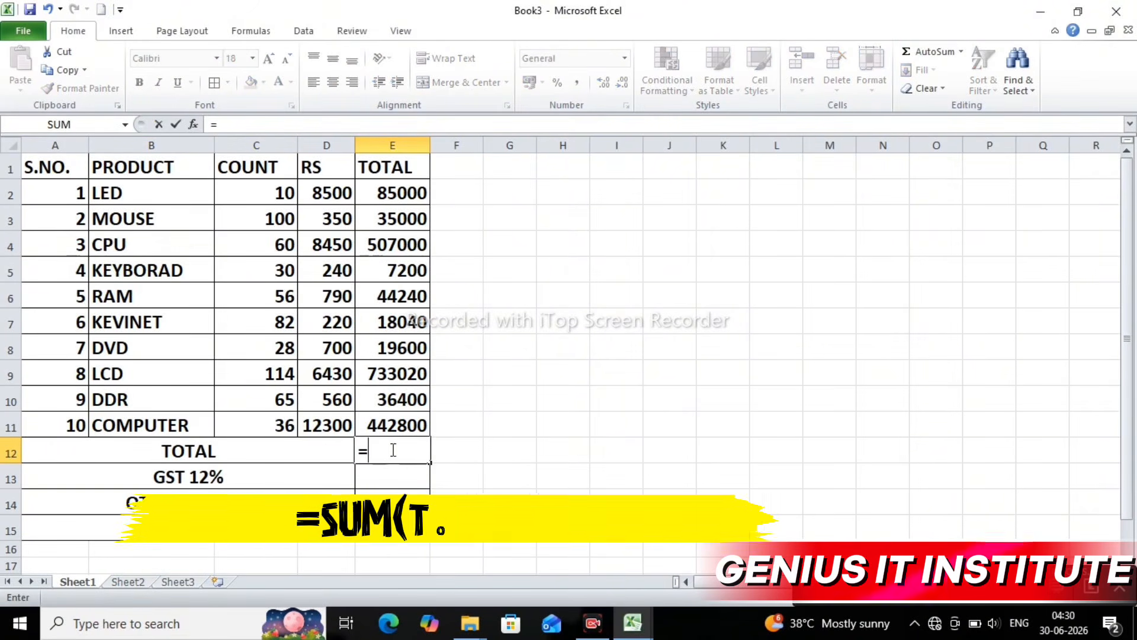
type("SUM(")
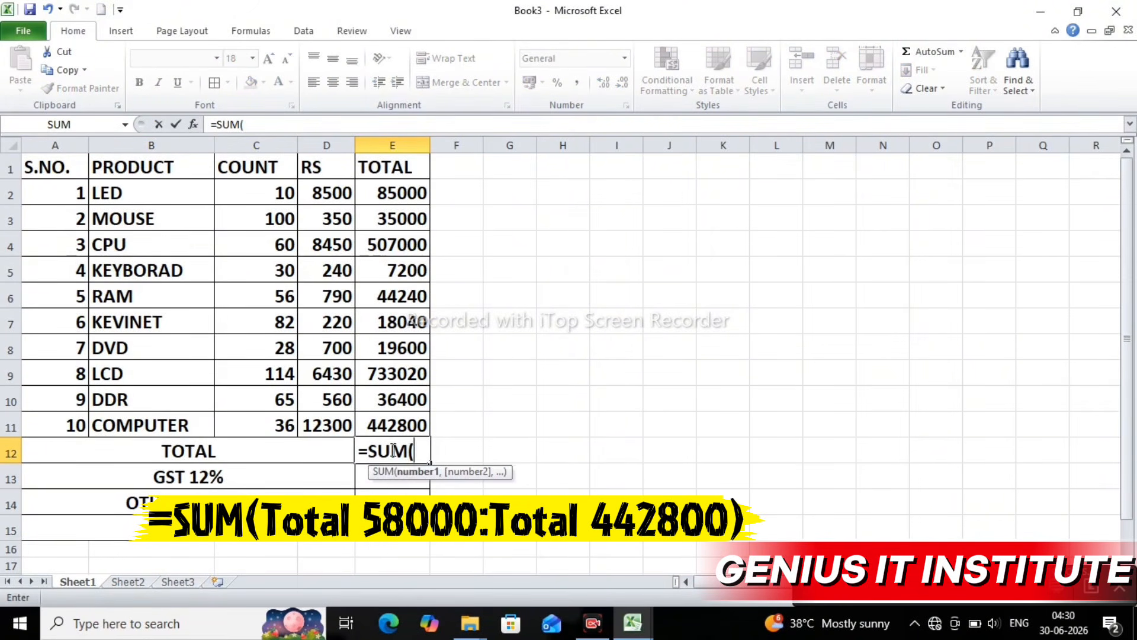
left_click(374, 195)
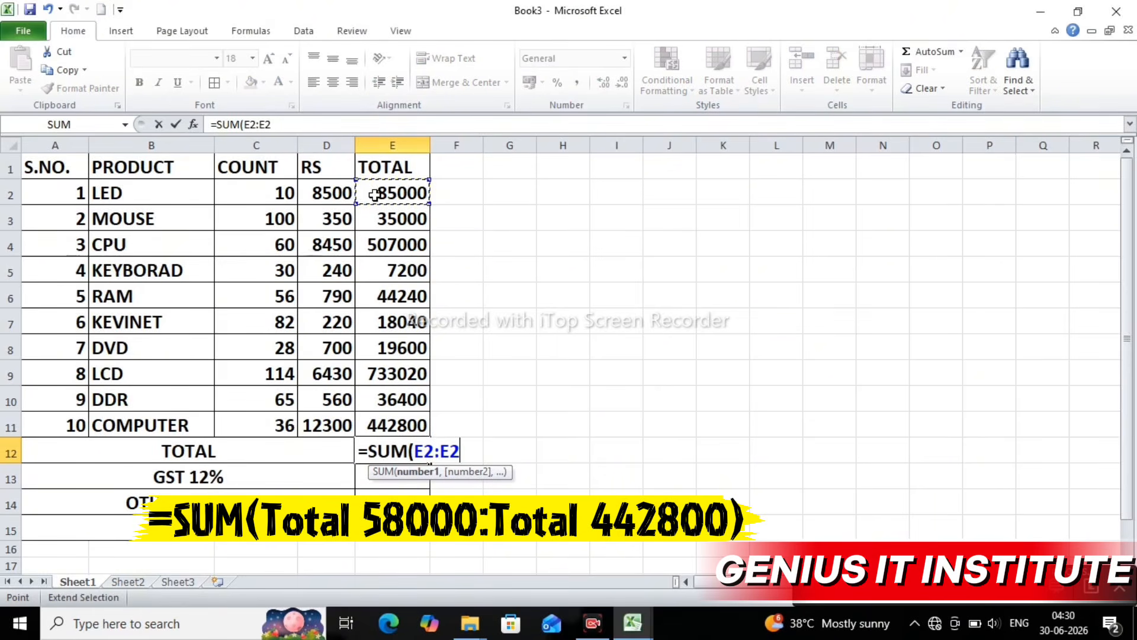
left_click(400, 422)
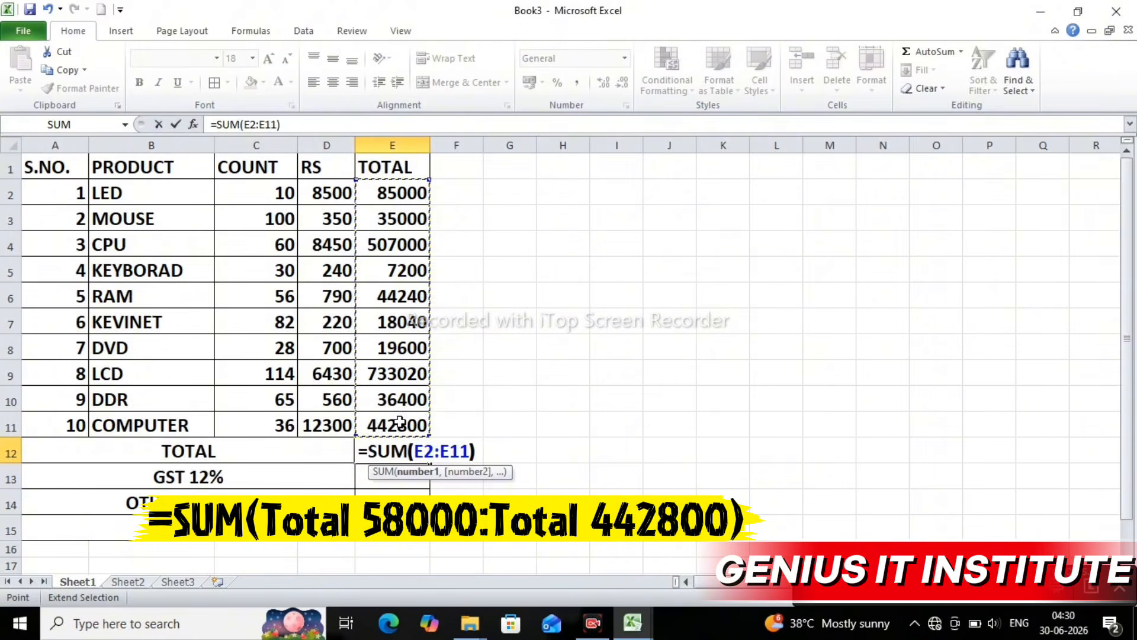
type(")")
key("Return")
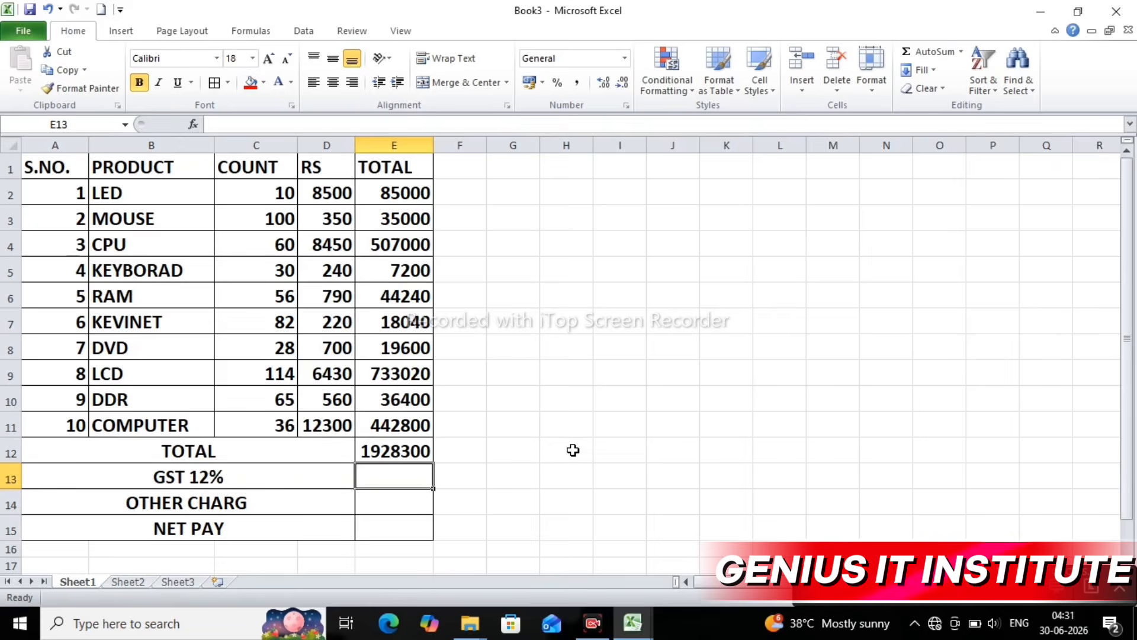
left_click(613, 427)
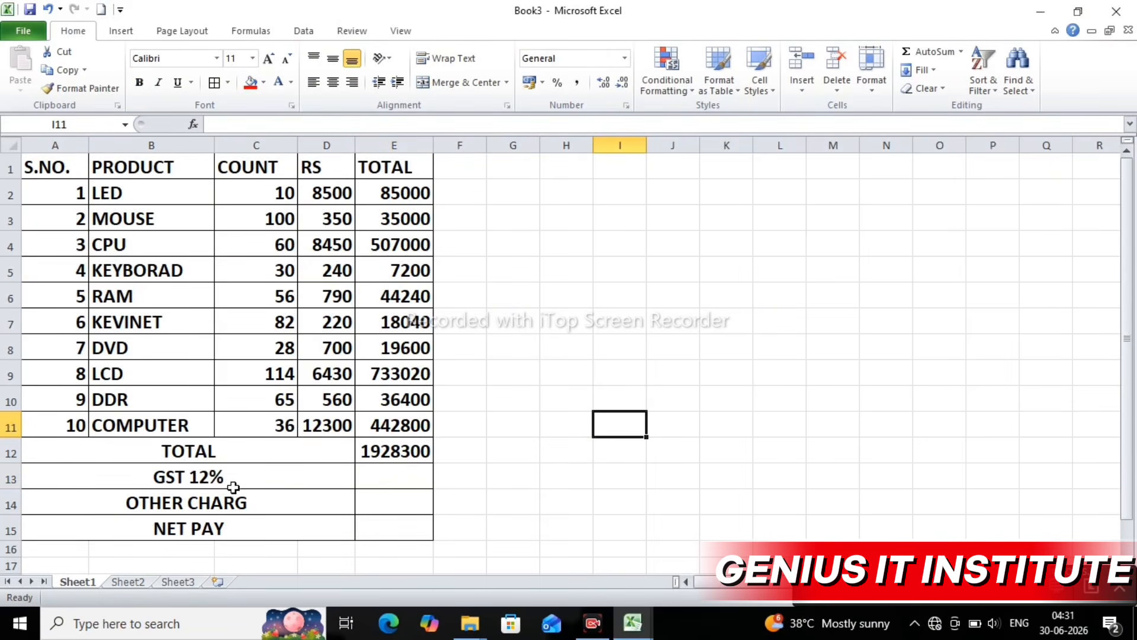
Calculate the 12% GST on the total in cell E13 with the formula =SUM(E12/100*12).
left_click(372, 480)
type("=SUM")
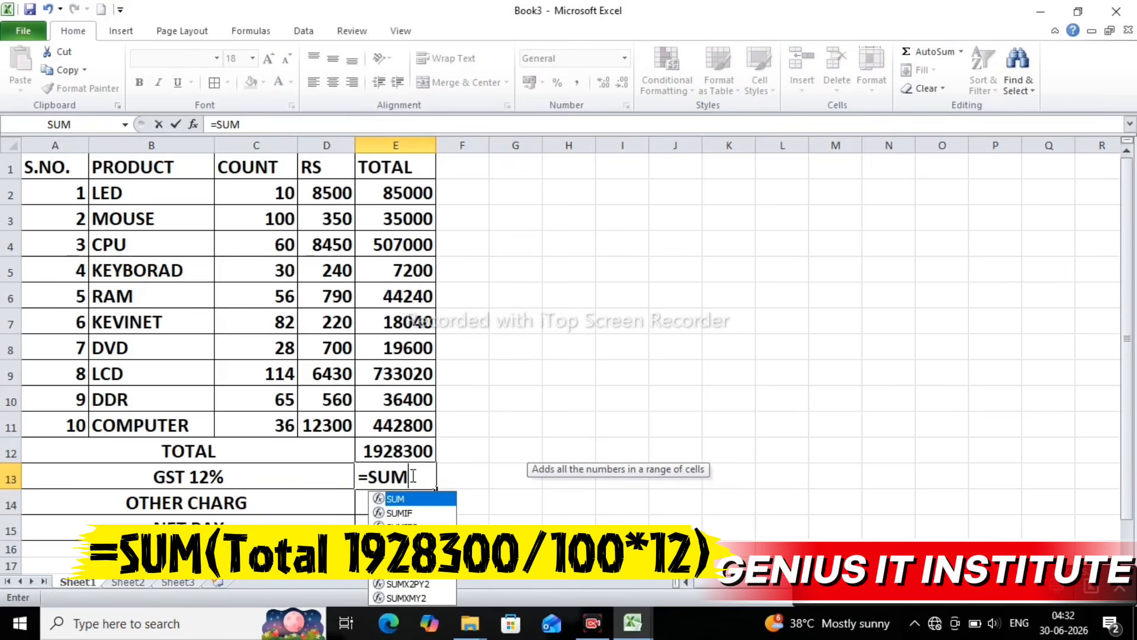
type("(")
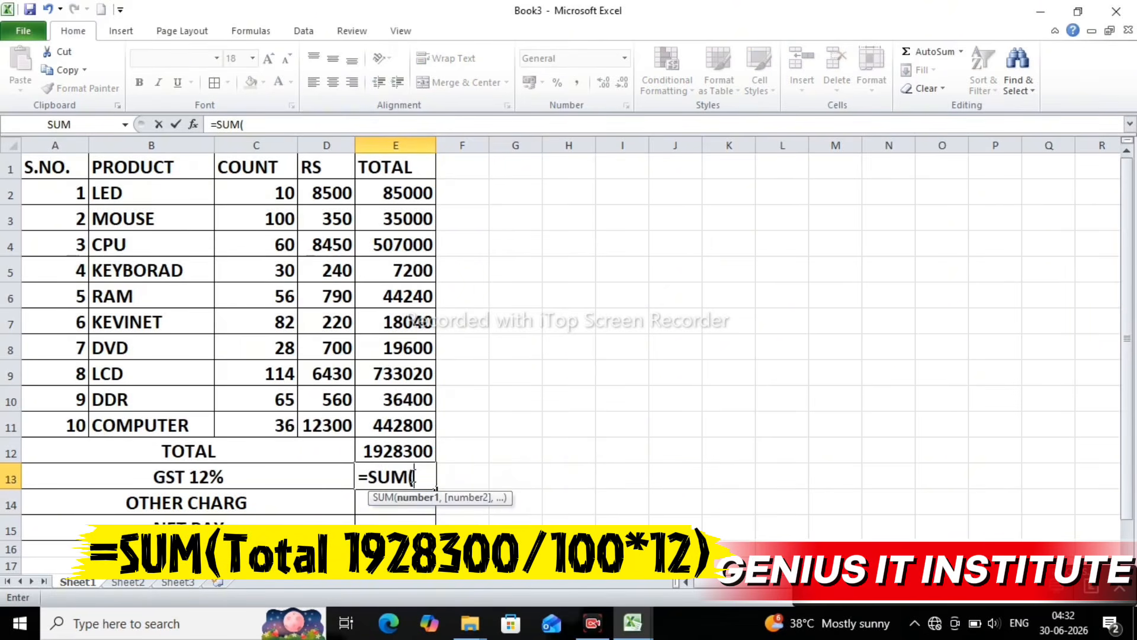
left_click(402, 447)
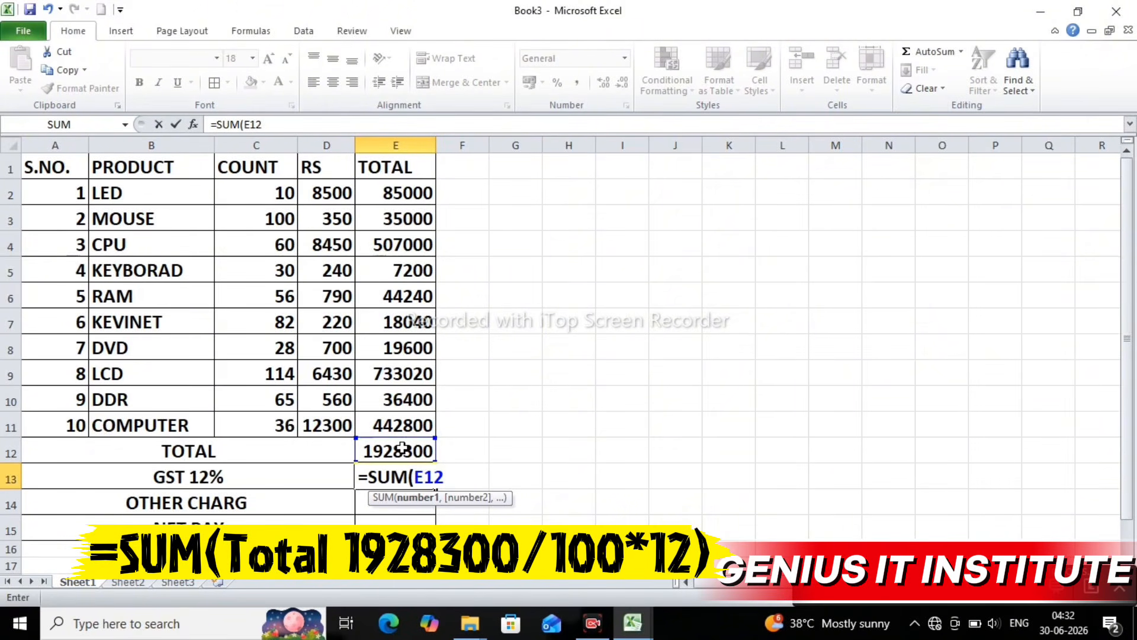
type("/100*")
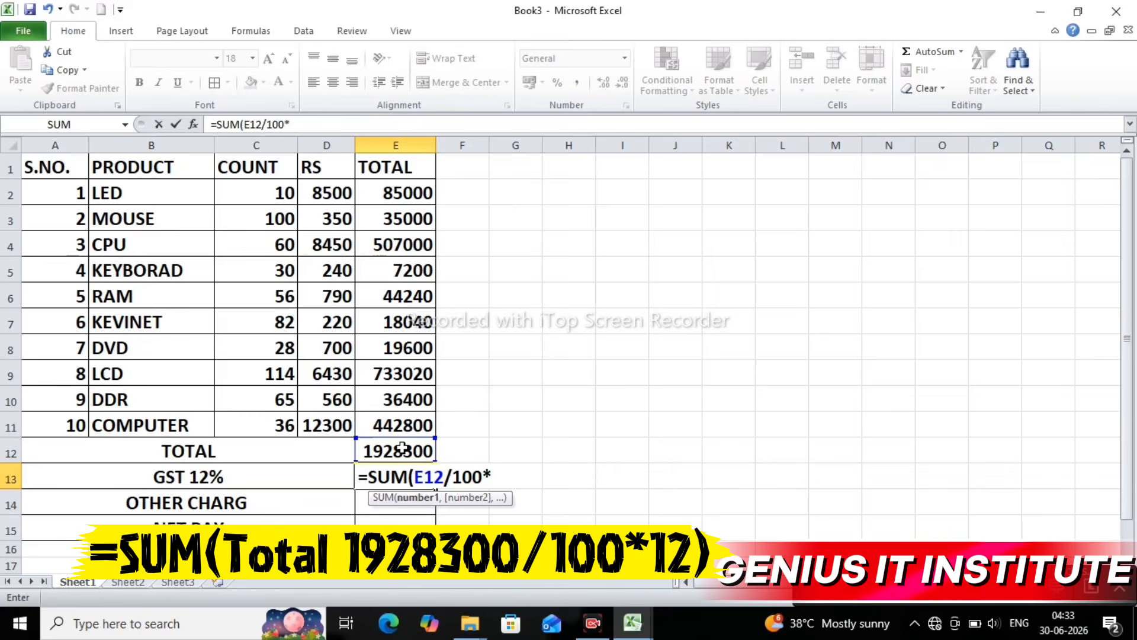
type("12")
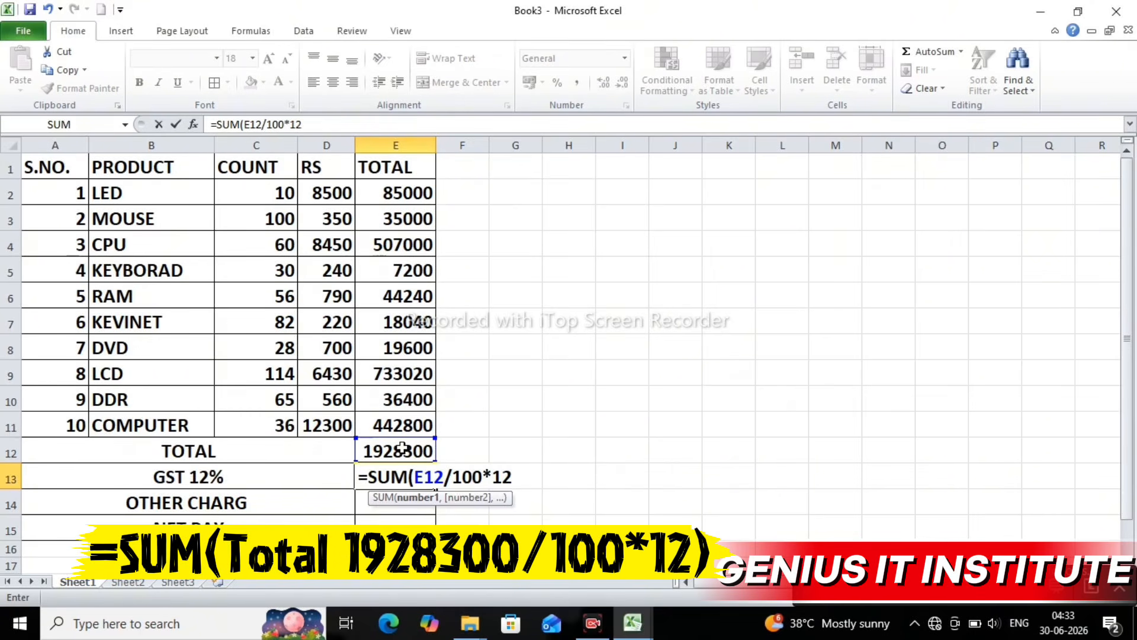
type(")")
key("Return")
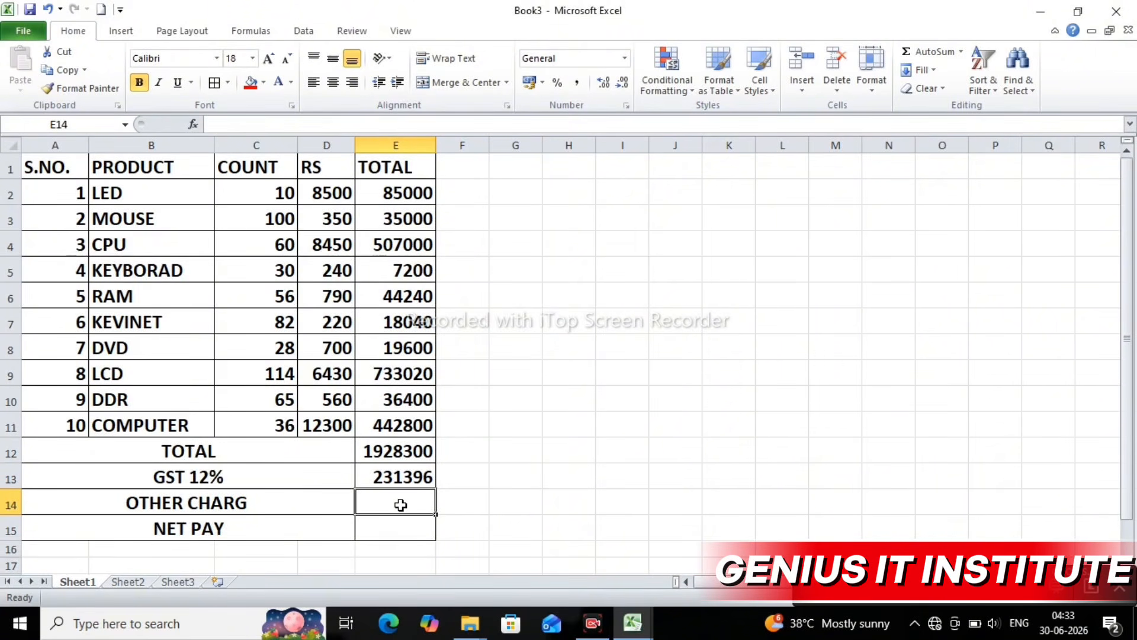
Enter 800 as the other charge in E14 and calculate the net pay in E15 with =SUM(E12+E13+E14).
type("800")
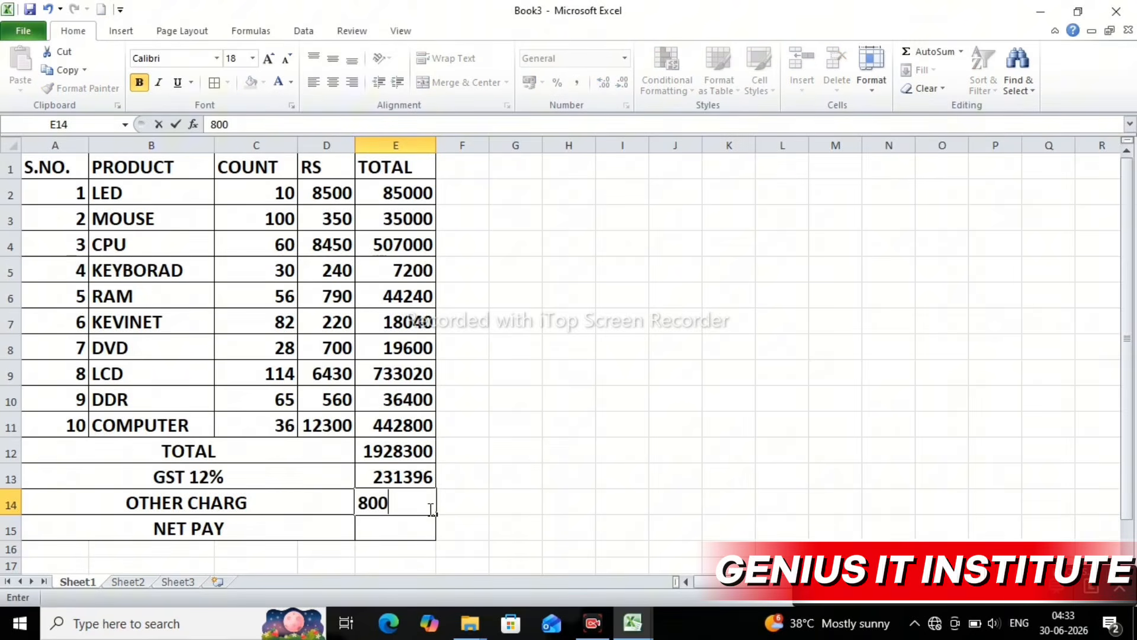
left_click(399, 532)
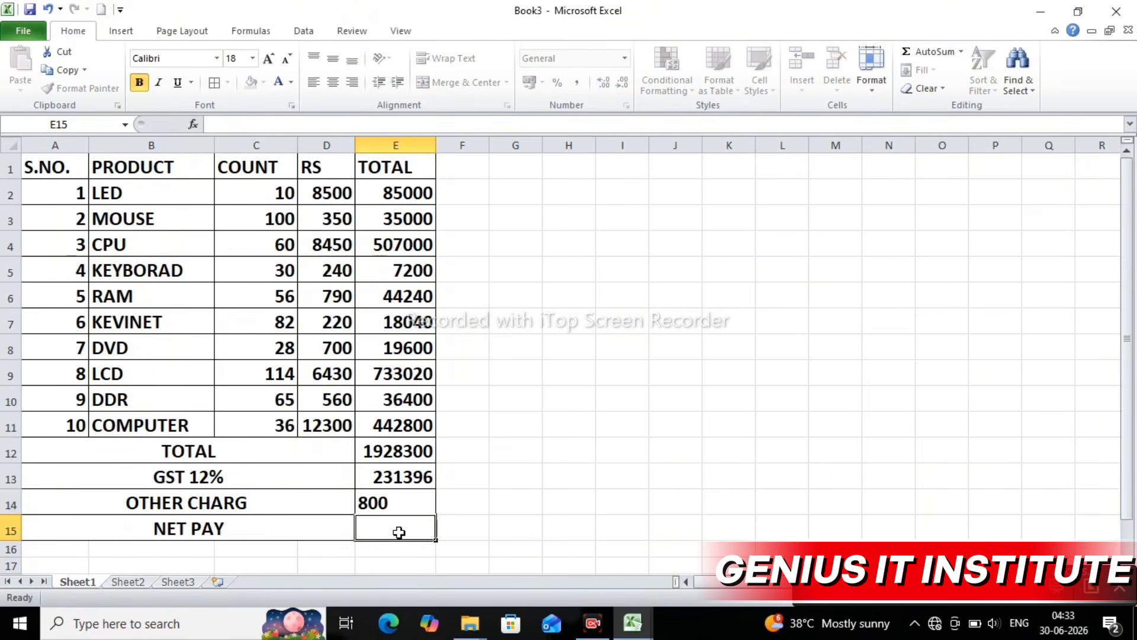
type("=SUM")
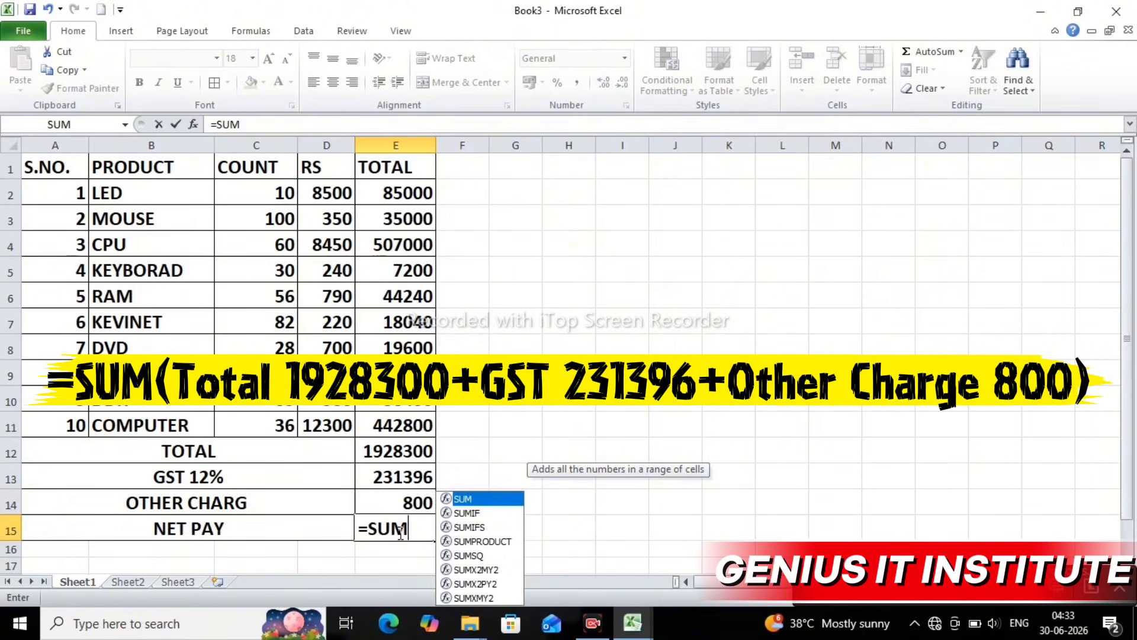
type("(")
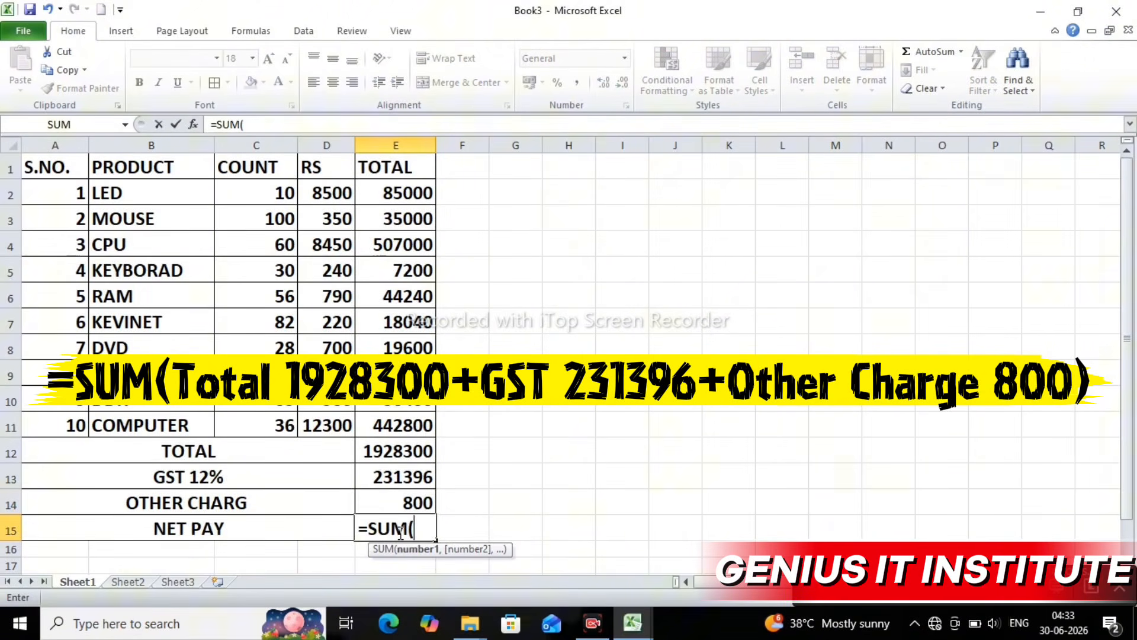
left_click(394, 453)
type("+")
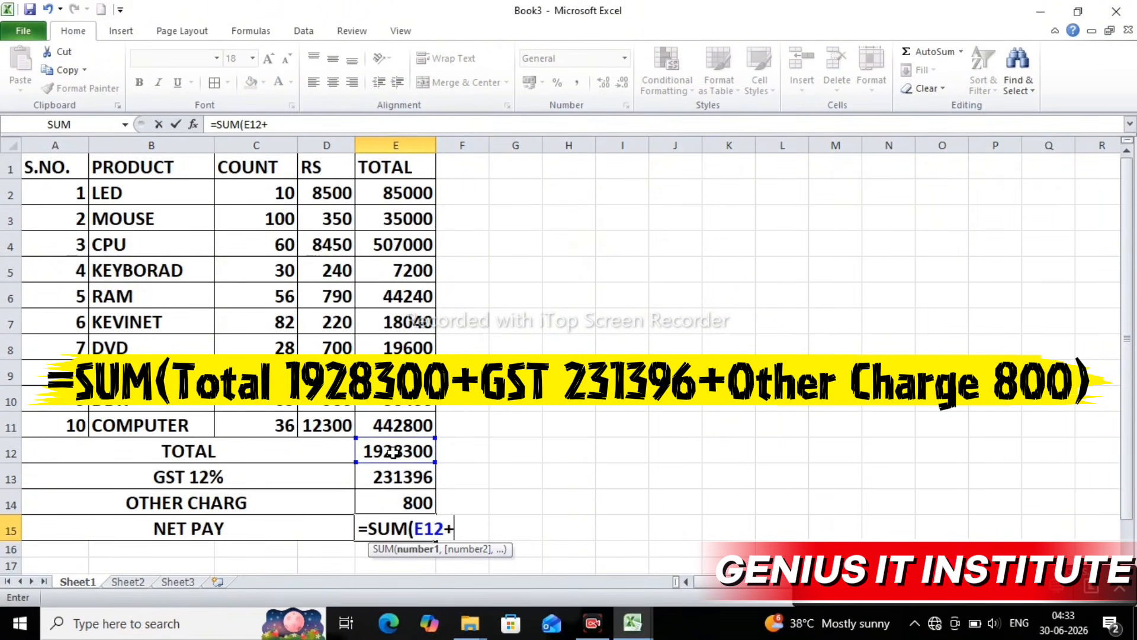
left_click(405, 478)
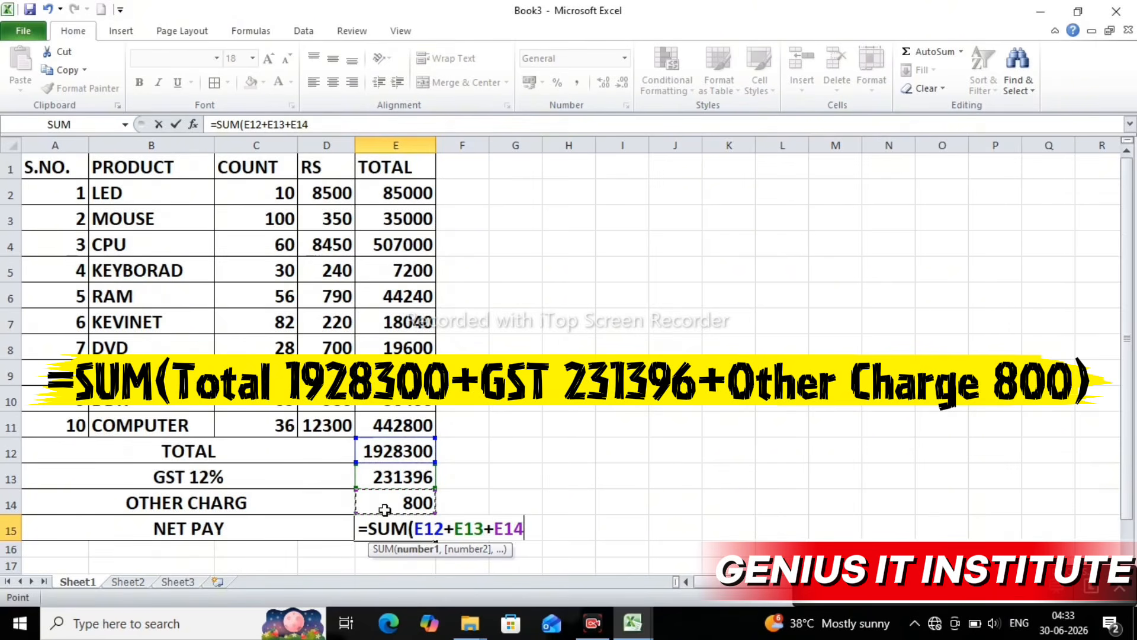
key("Return")
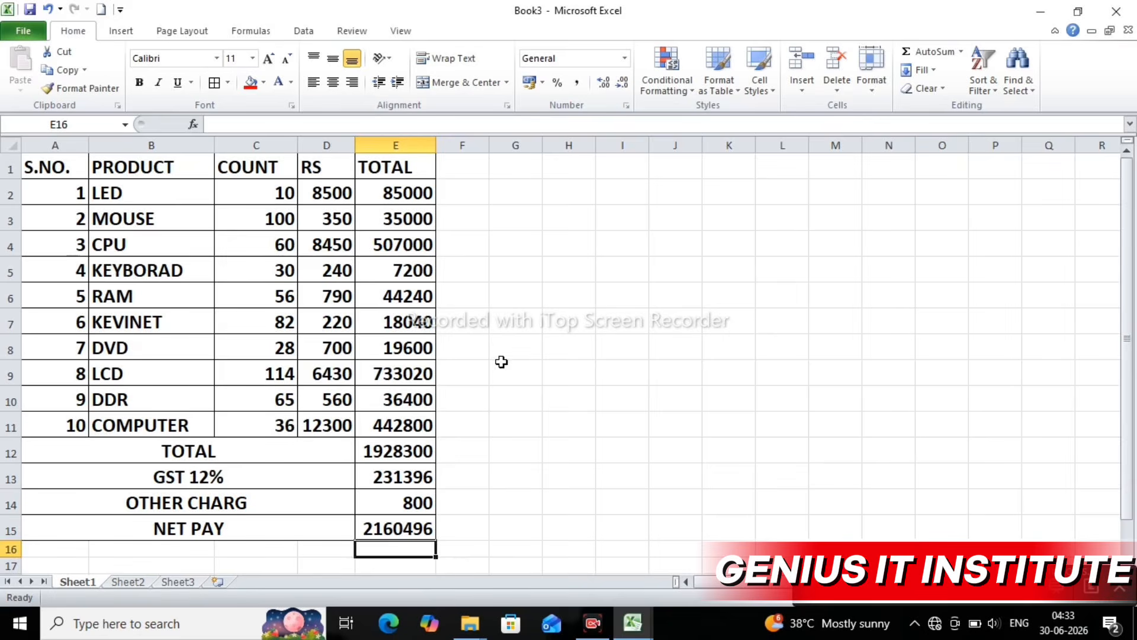
left_click(510, 332)
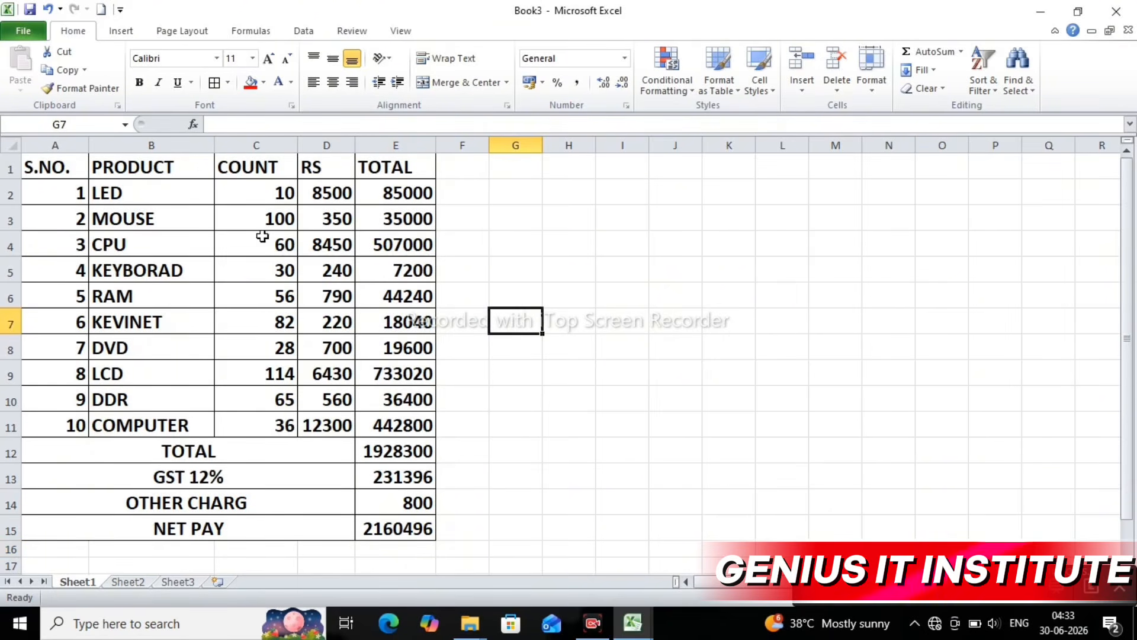
Fill the header cells A1 to E1, from S.NO. to TOTAL, with light gray.
left_click_drag(26, 165, 409, 168)
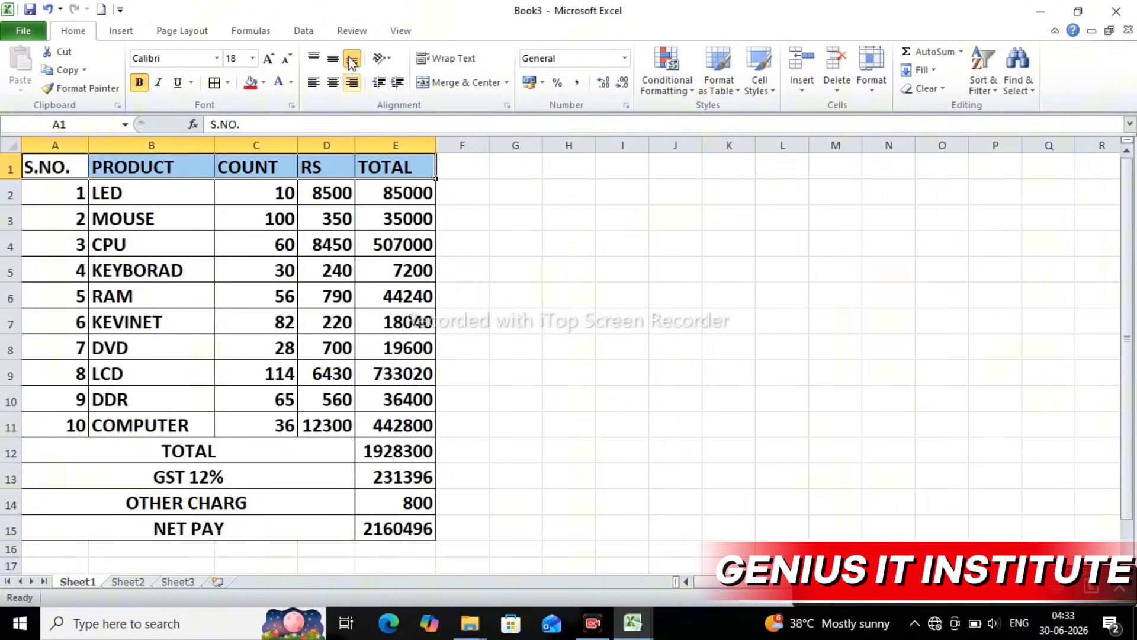
left_click(264, 83)
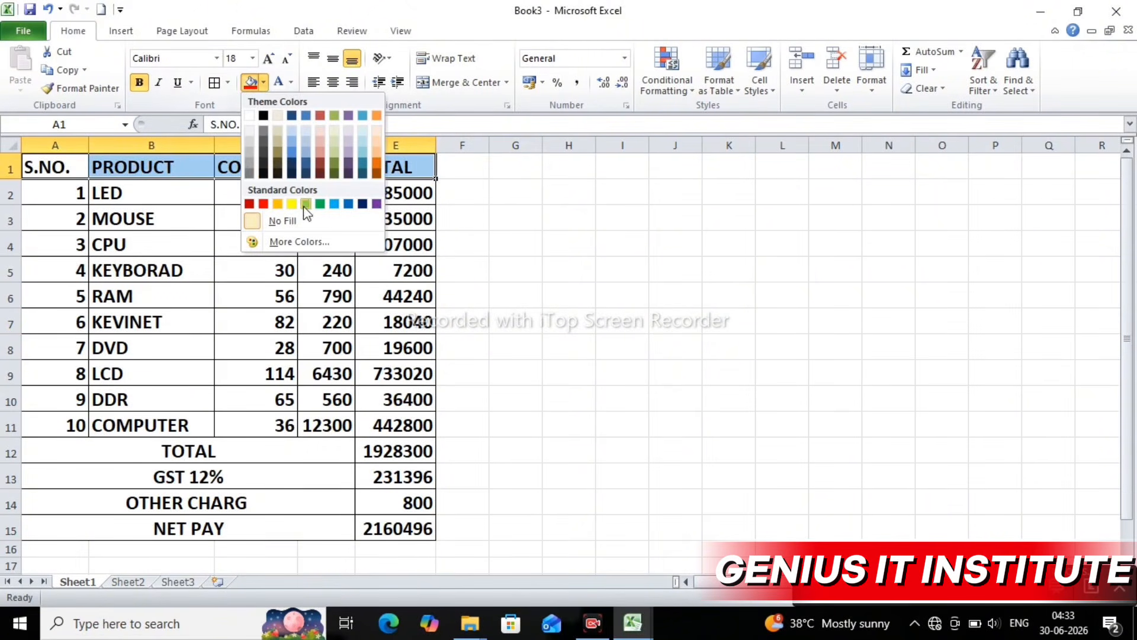
left_click(249, 141)
left_click(550, 233)
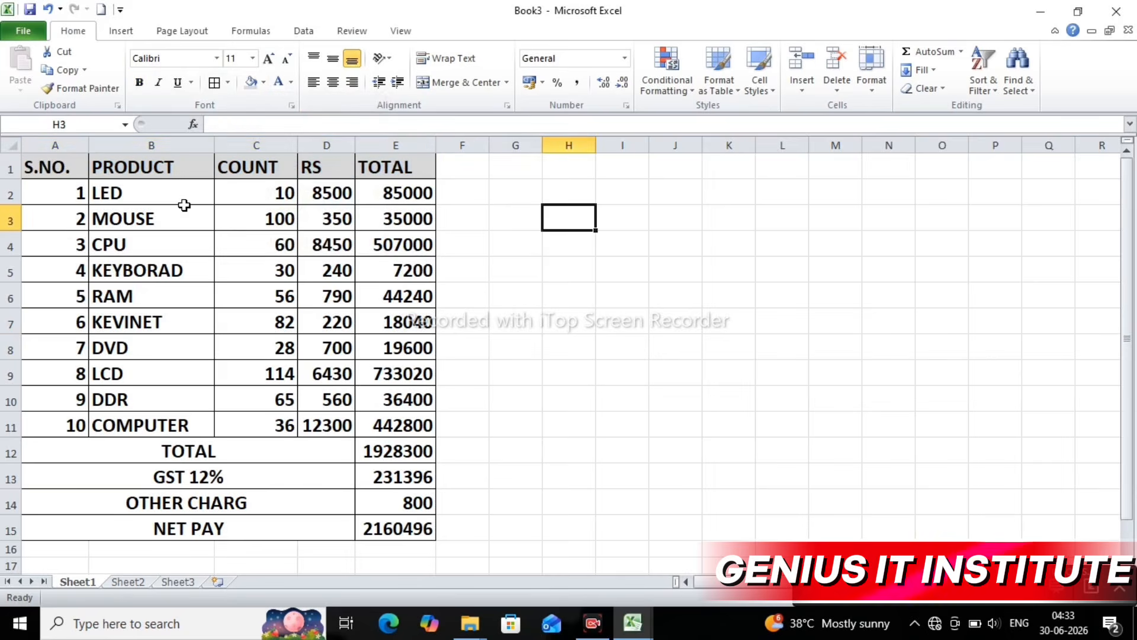
Fill the merged TOTAL label cell in row 12 with green and the GST 12% label cell in row 13 with yellow.
left_click(52, 451)
left_click(151, 623)
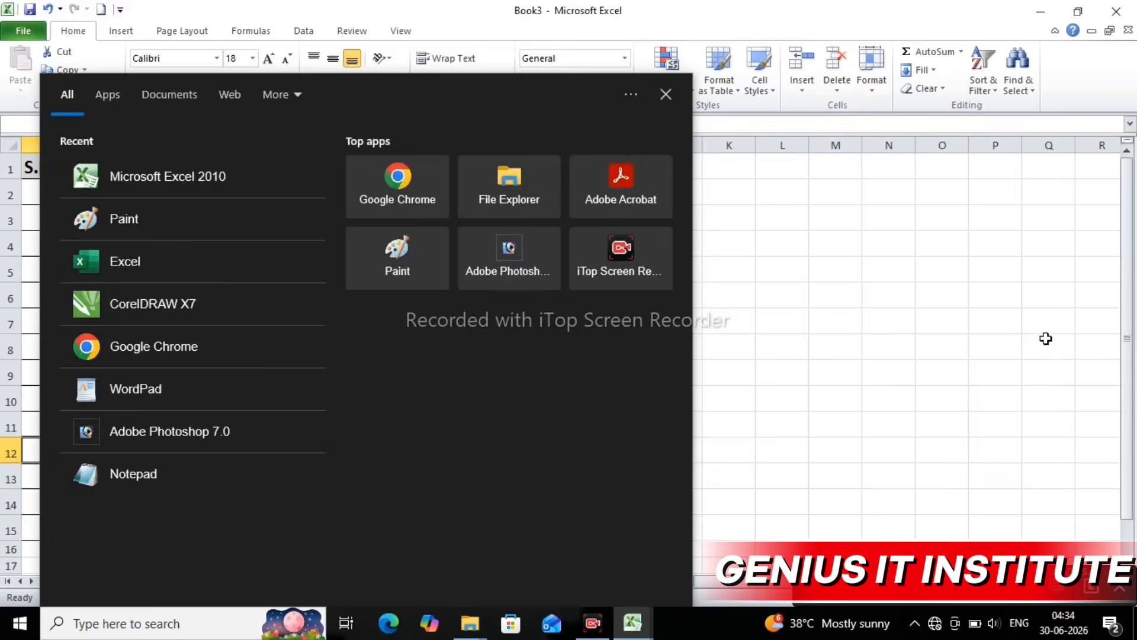
left_click(1065, 327)
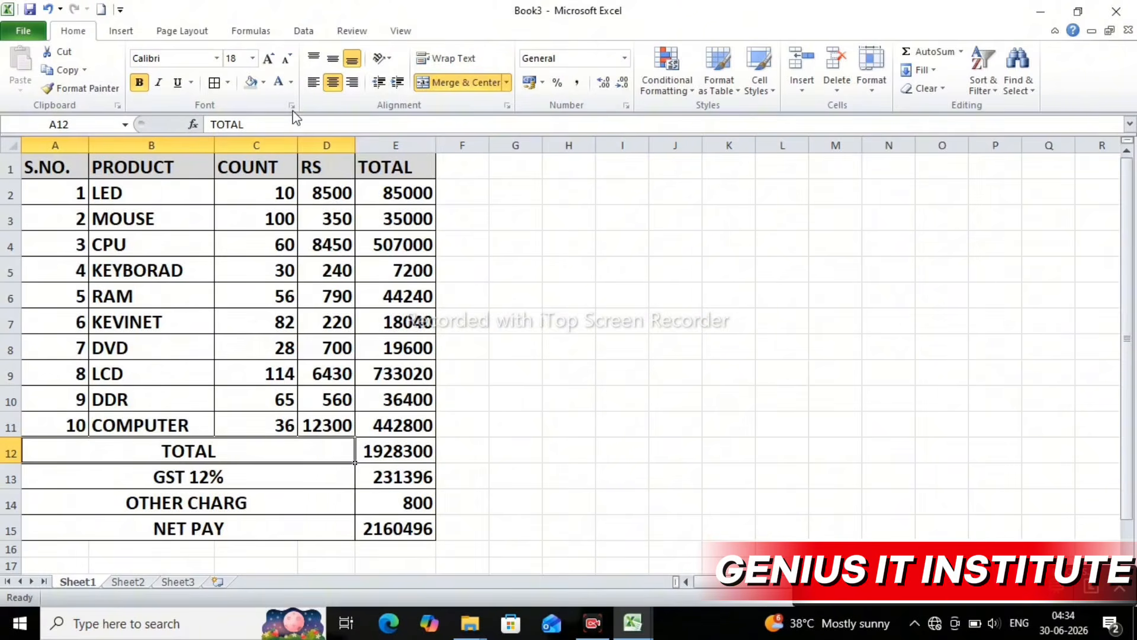
left_click(263, 82)
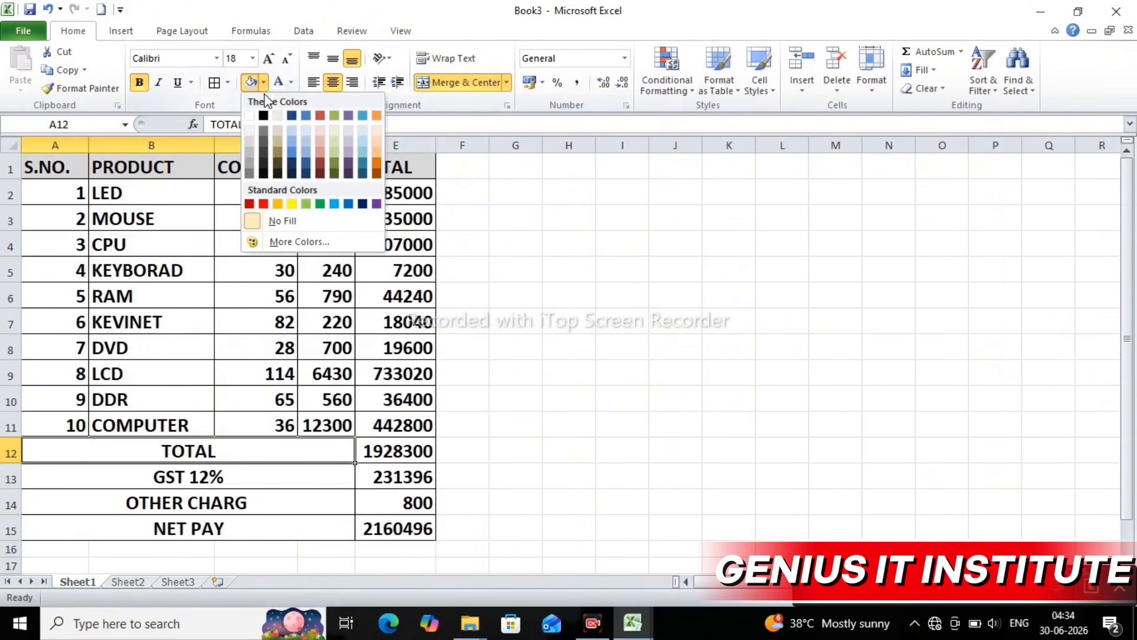
left_click(320, 203)
left_click(246, 477)
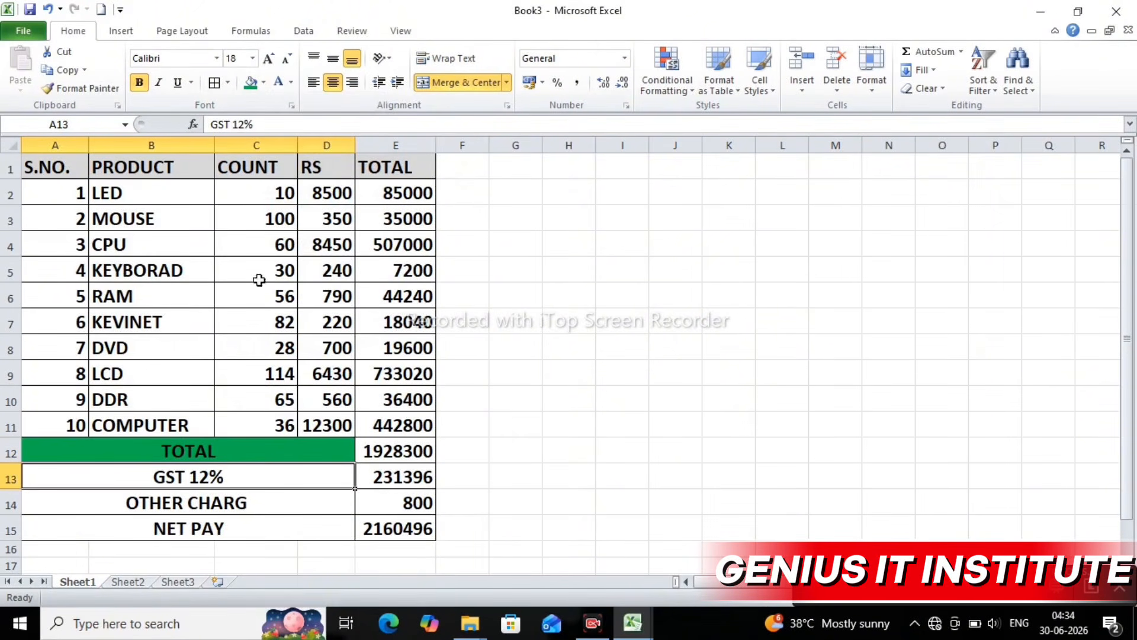
left_click(263, 82)
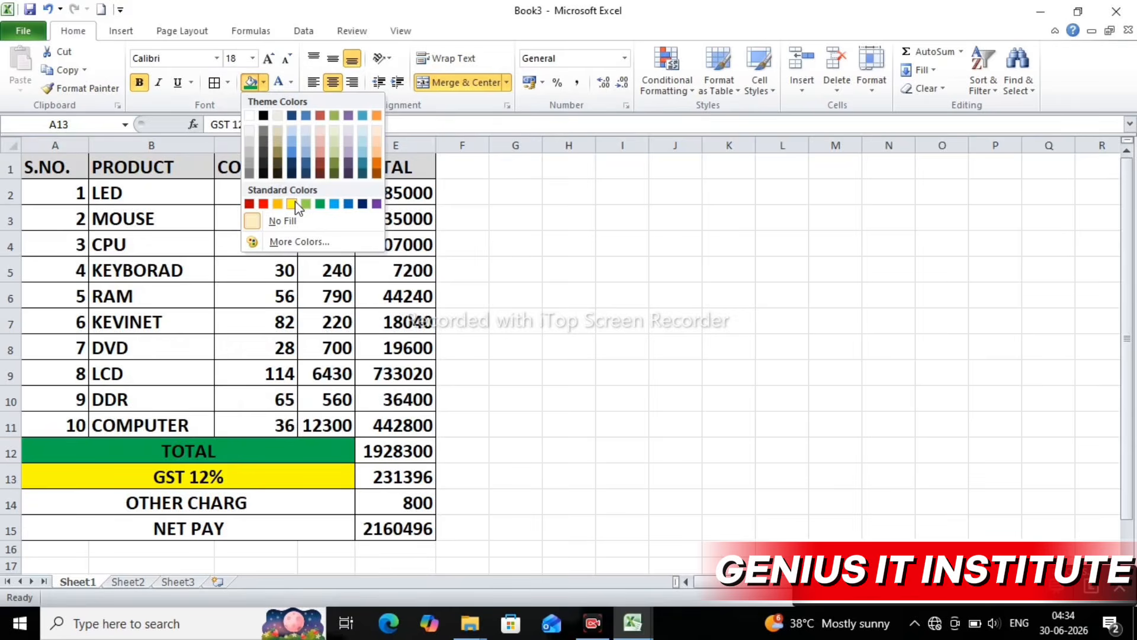
left_click(291, 204)
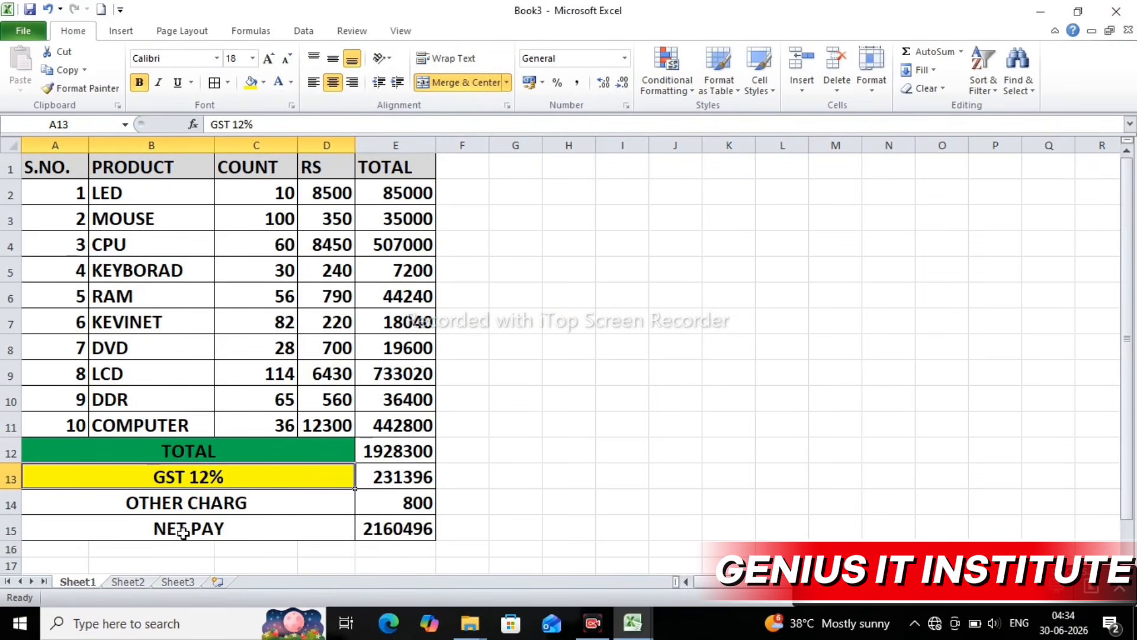
Fill the merged OTHER CHARG label cell with light olive green and the NET PAY label cell with light red.
left_click(256, 498)
left_click(263, 83)
left_click(324, 172)
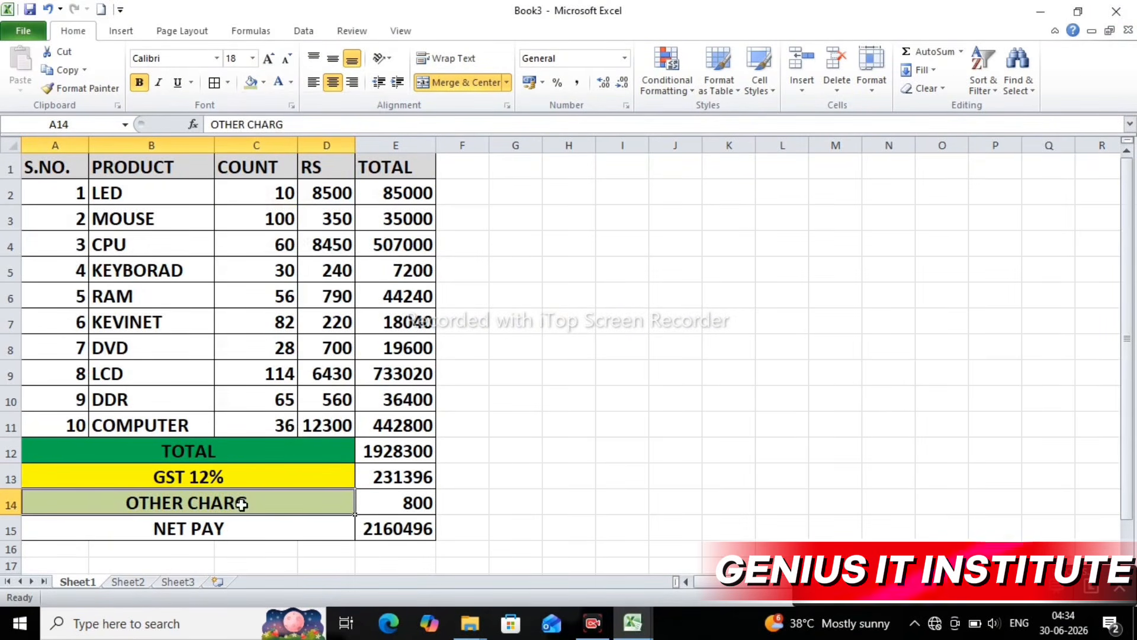
left_click(260, 530)
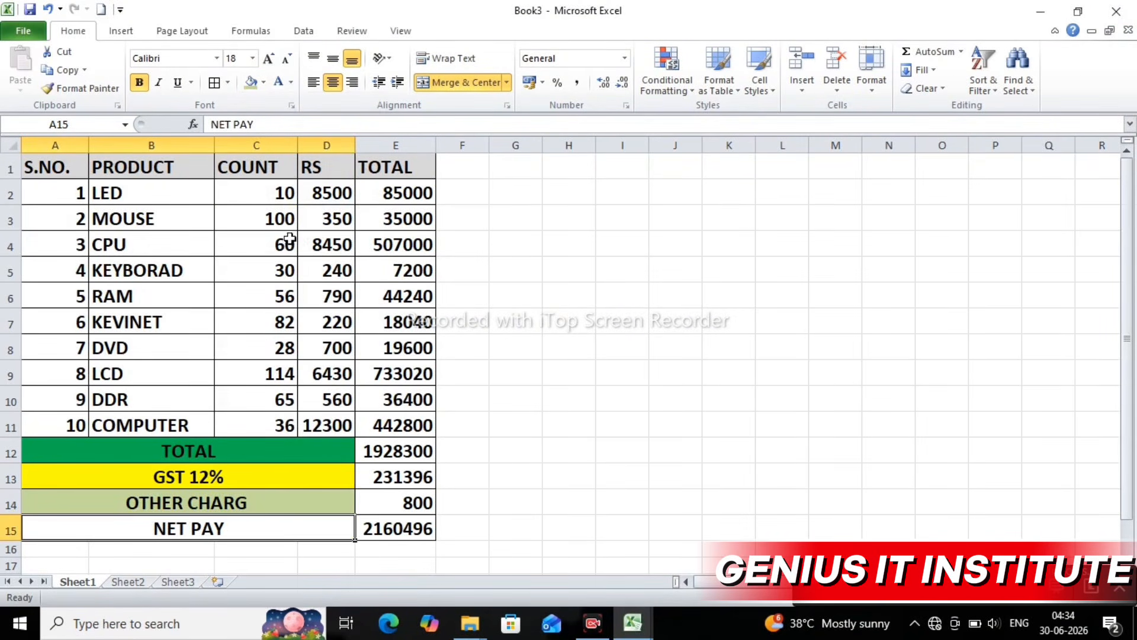
left_click(263, 82)
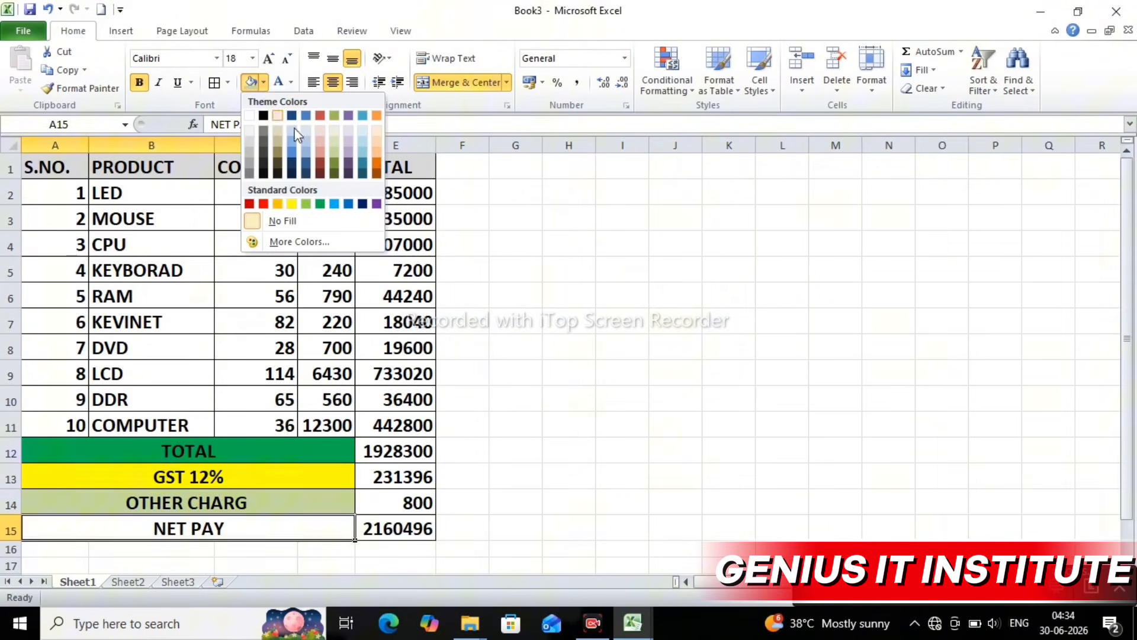
left_click(322, 150)
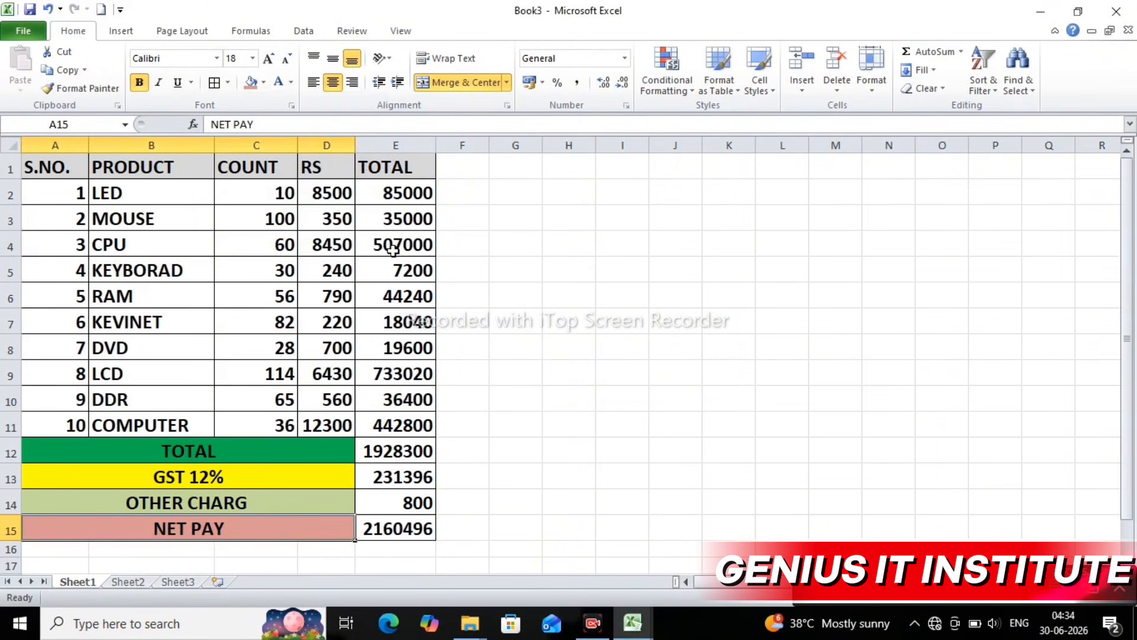
Fill the amount cells E12 to E15 with dark red, light green, purple and red respectively, with white text.
left_click(383, 446)
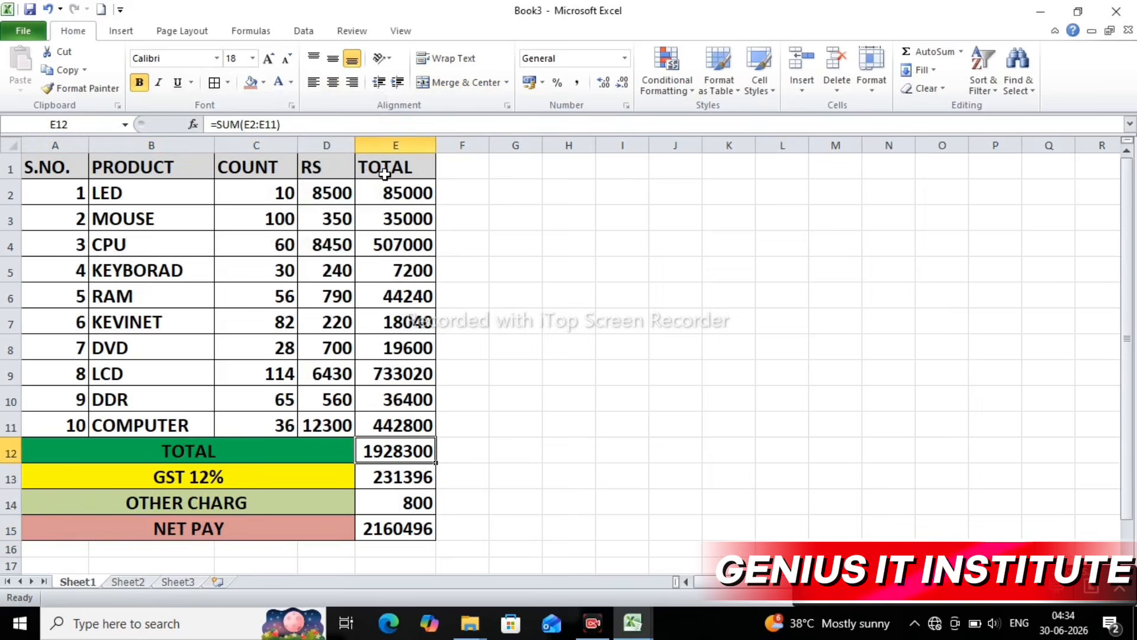
left_click(263, 86)
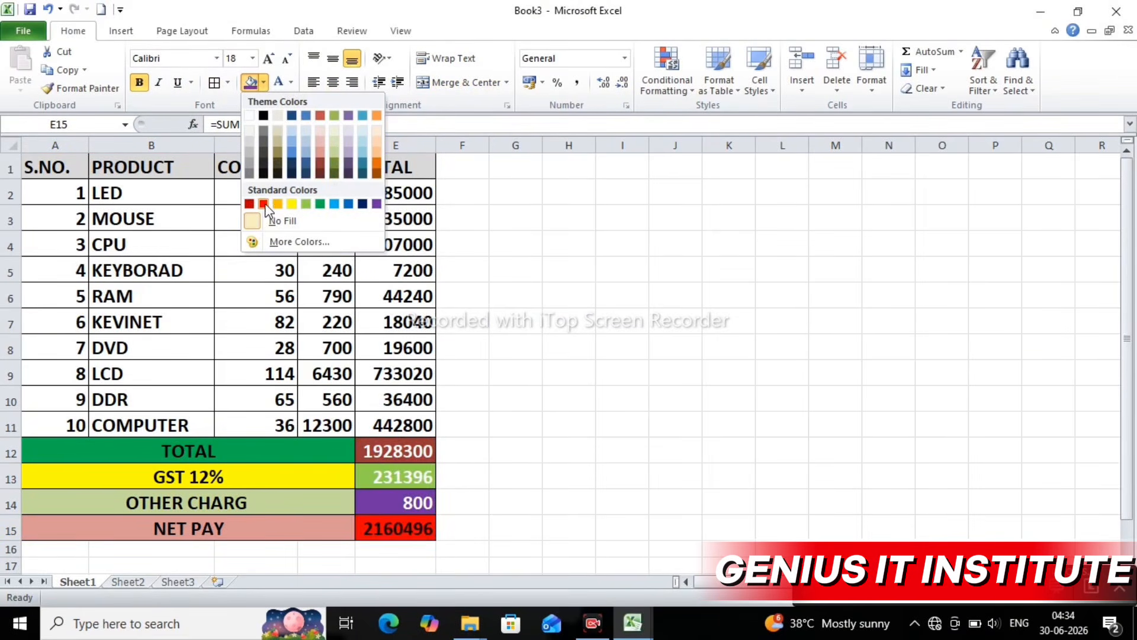
left_click(264, 204)
left_click(506, 210)
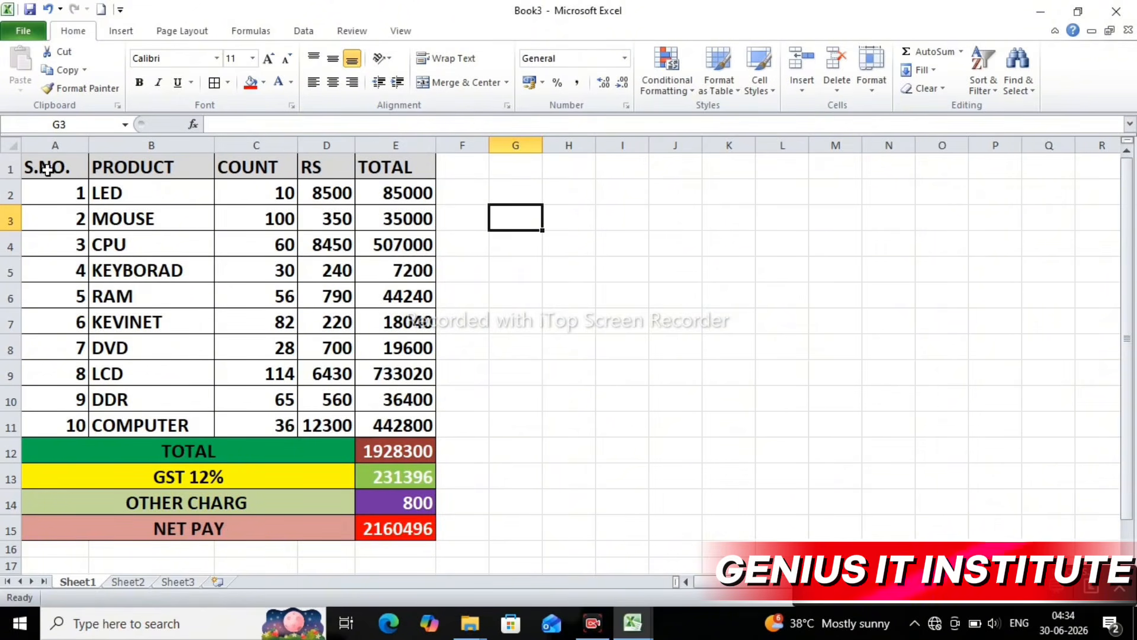
Insert a blank row of cells above the header cells A1 to E1, shifting the table down.
left_click_drag(89, 168, 373, 172)
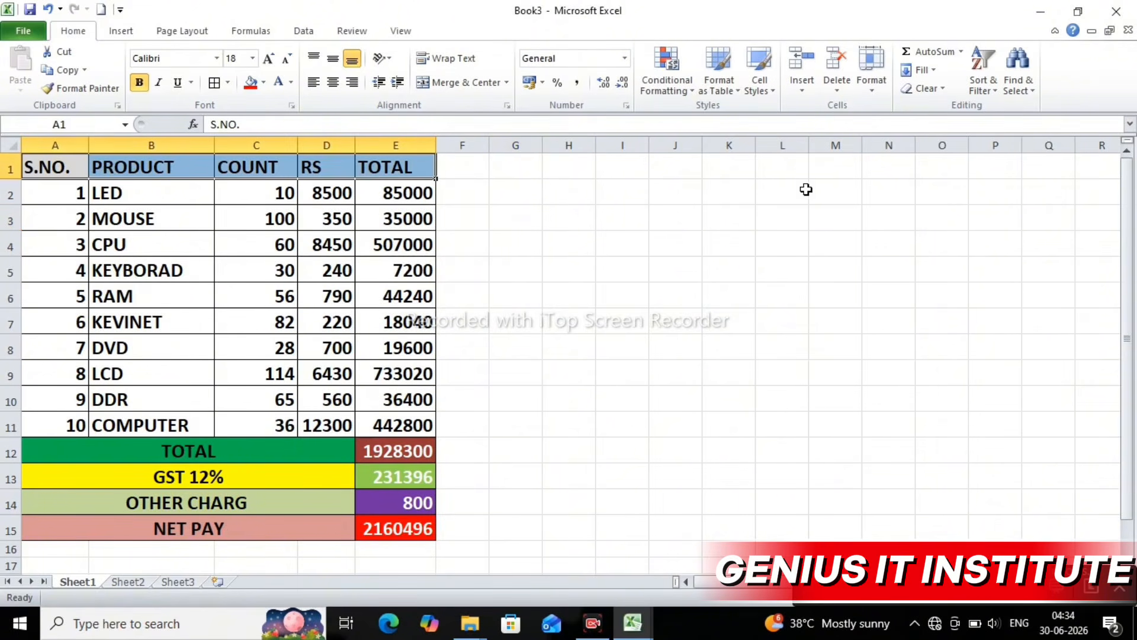
left_click(813, 92)
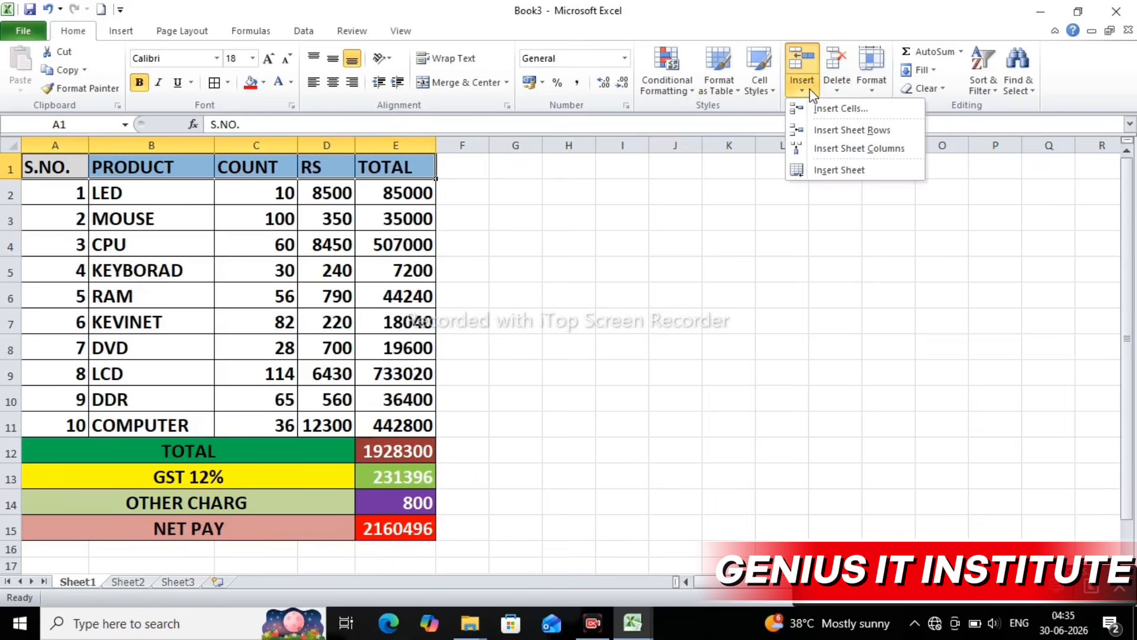
right_click(333, 161)
right_click(254, 167)
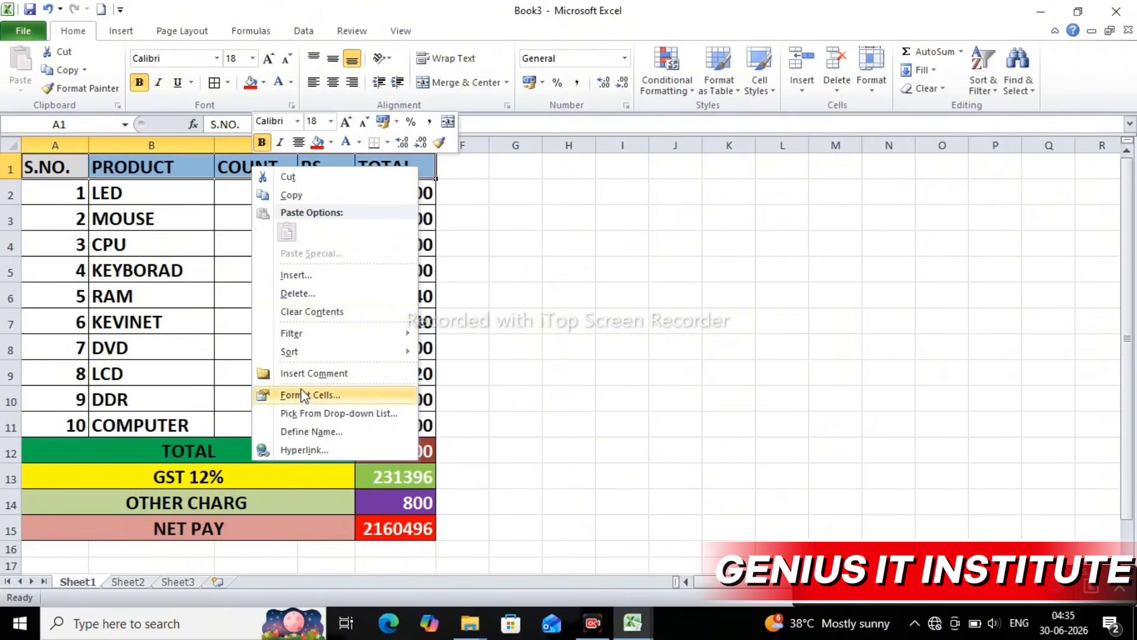
left_click(309, 281)
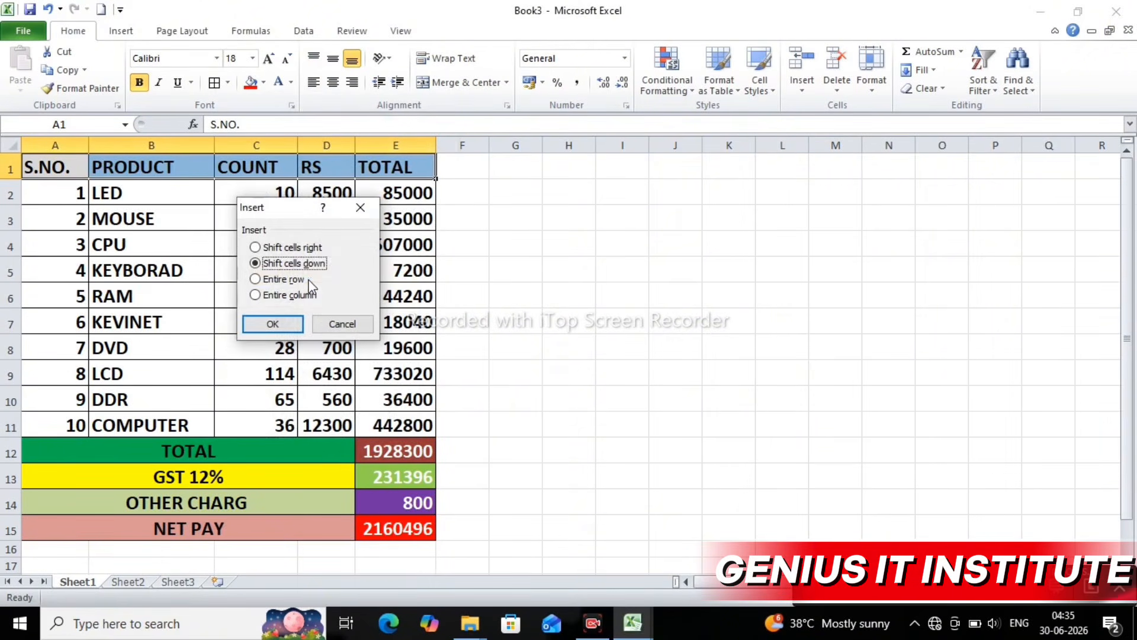
left_click(273, 324)
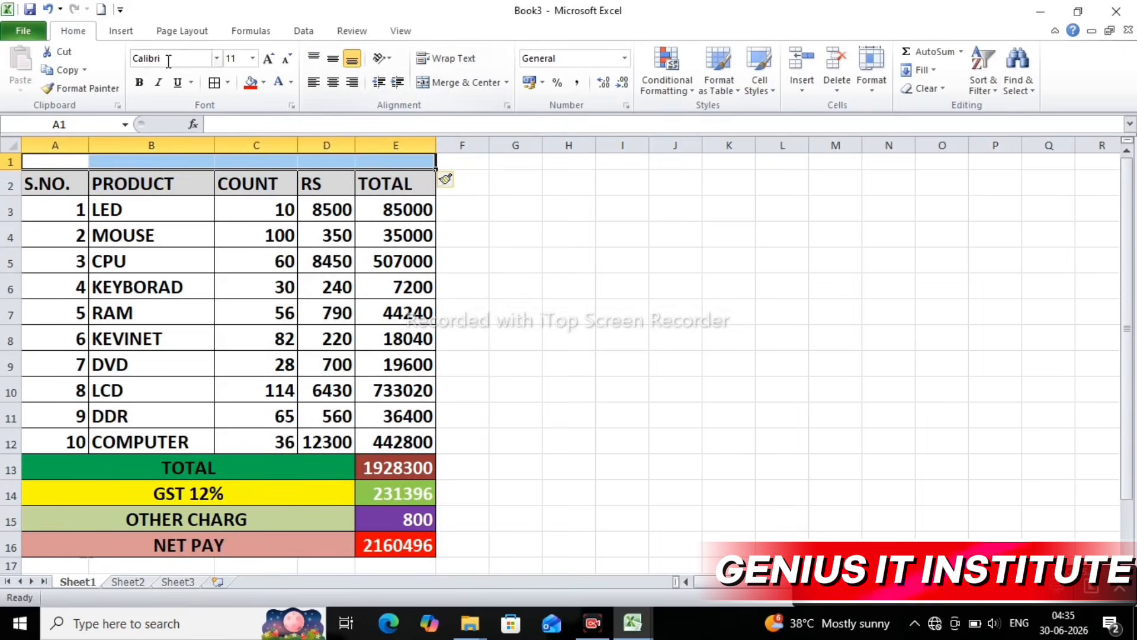
Increase the font size of the blank cells A1 to E1 to 18 and merge and centre them into one title cell.
left_click(273, 60)
left_click(273, 60)
left_click(269, 60)
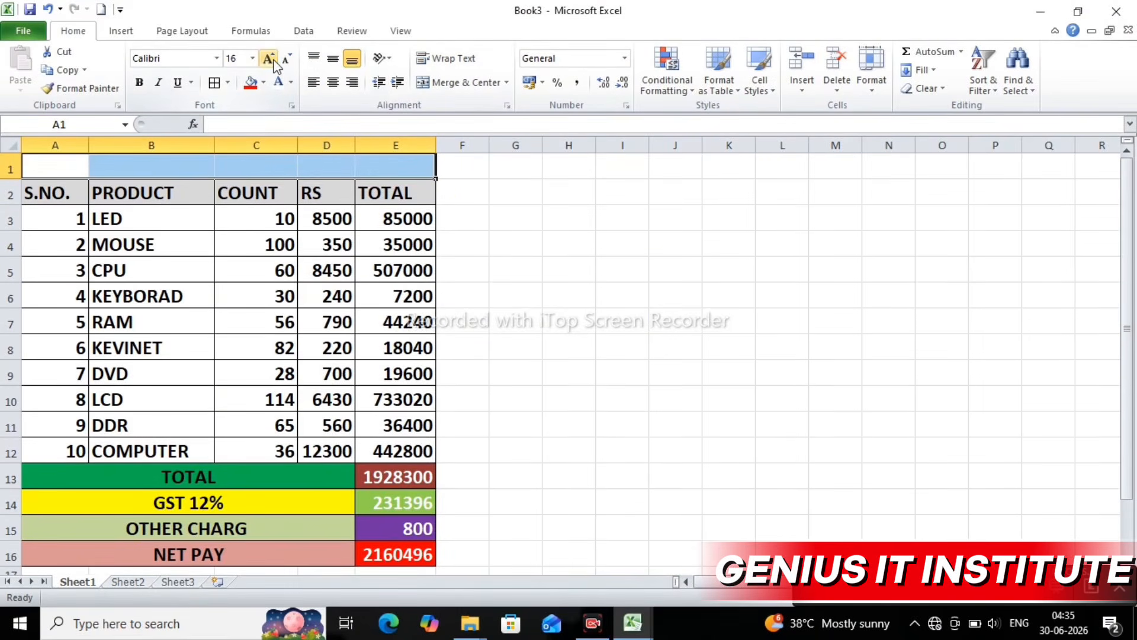
left_click(446, 79)
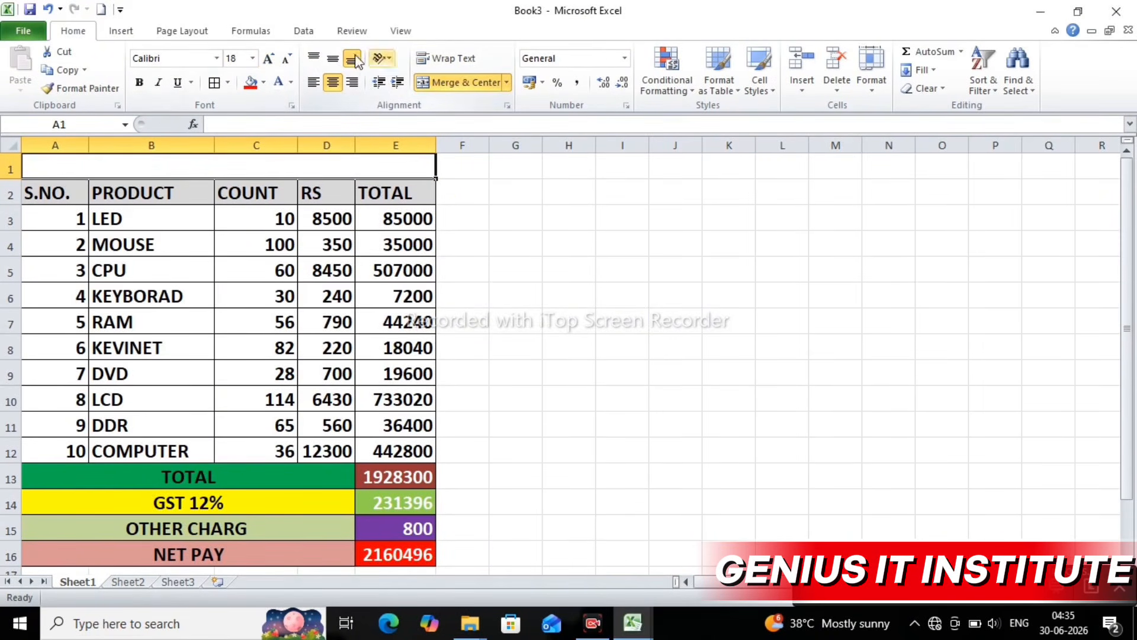
left_click(571, 219)
Enter the title GST NORMAL in the merged cell above the table header.
left_click(172, 168)
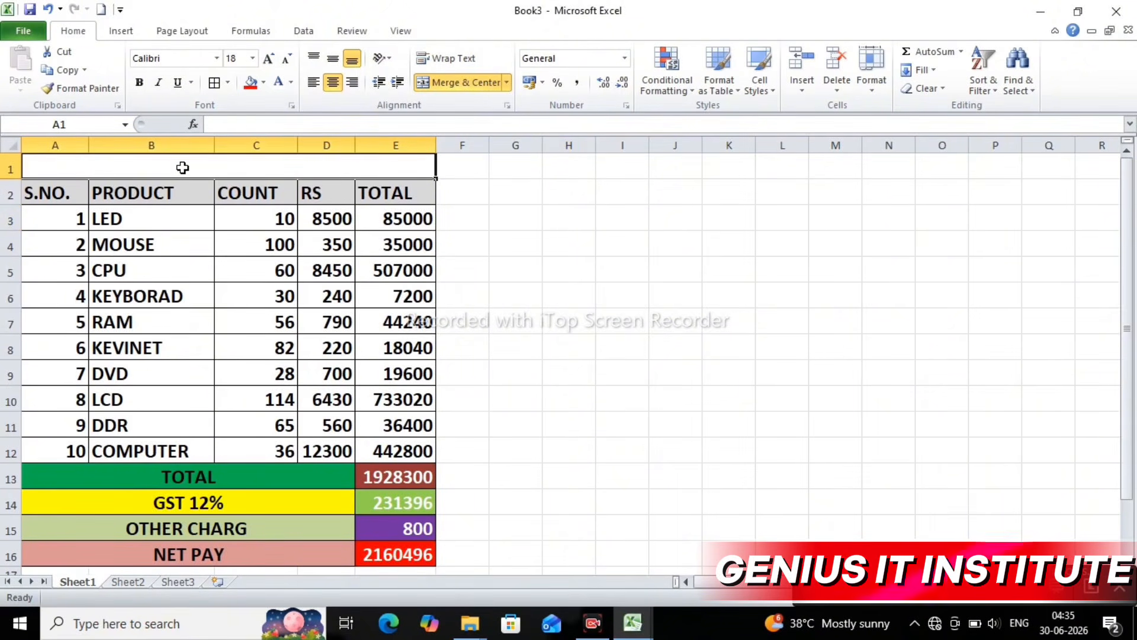
type("GST NORMAL")
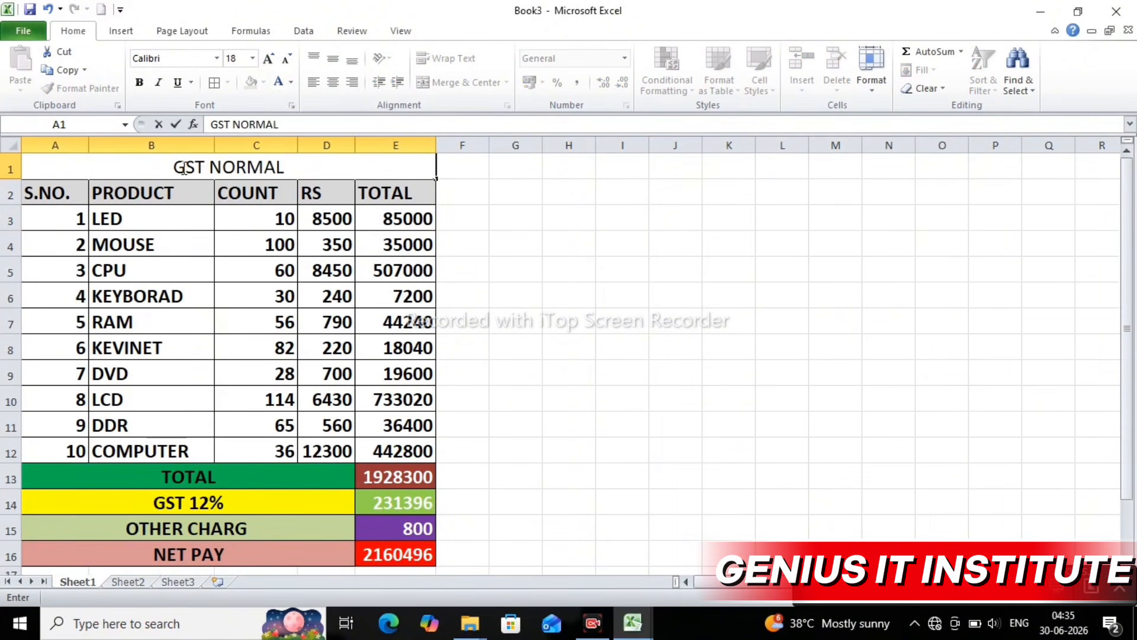
left_click(660, 214)
Change the font of the GST NORMAL title to Arial Black.
left_click(228, 167)
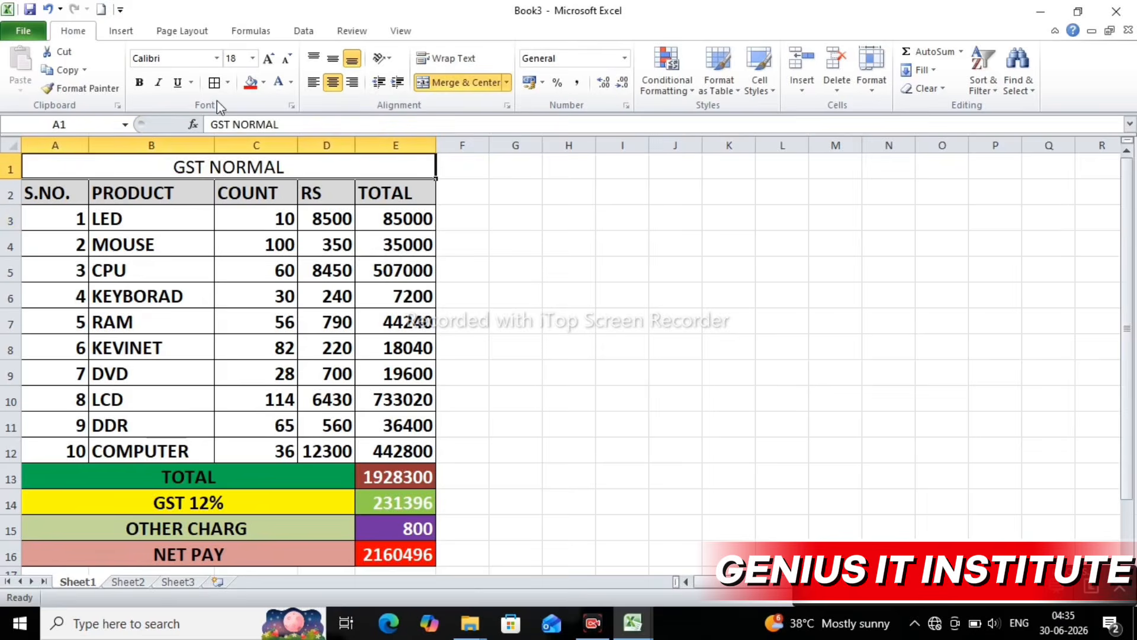
left_click(217, 59)
left_click(189, 210)
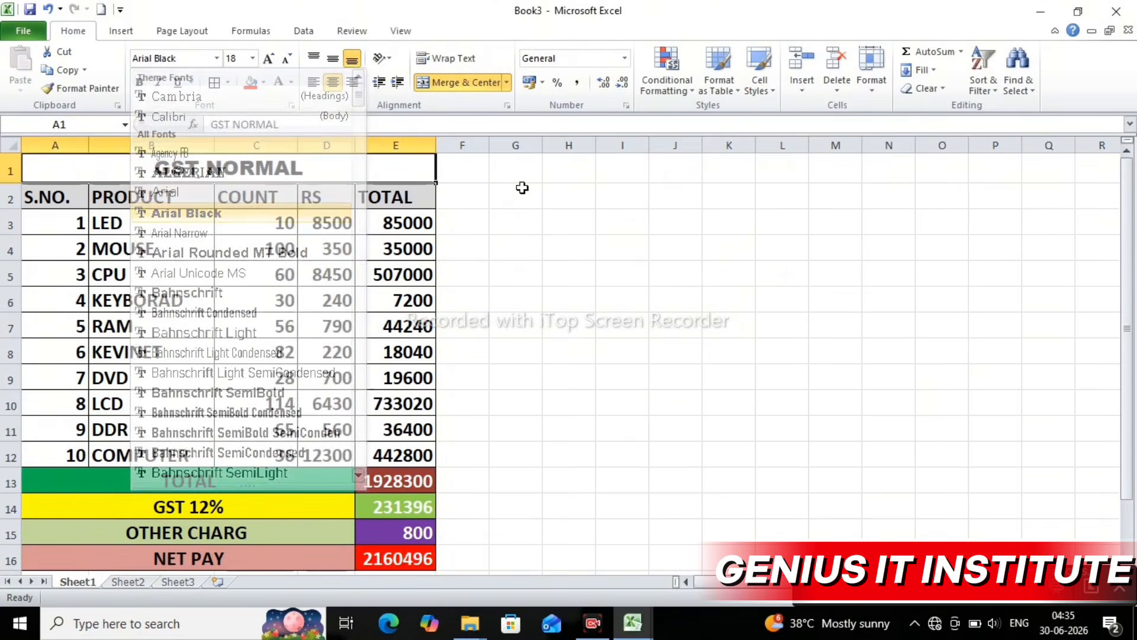
left_click(522, 188)
Fill the GST NORMAL title cell with yellow and colour its text red.
left_click(342, 170)
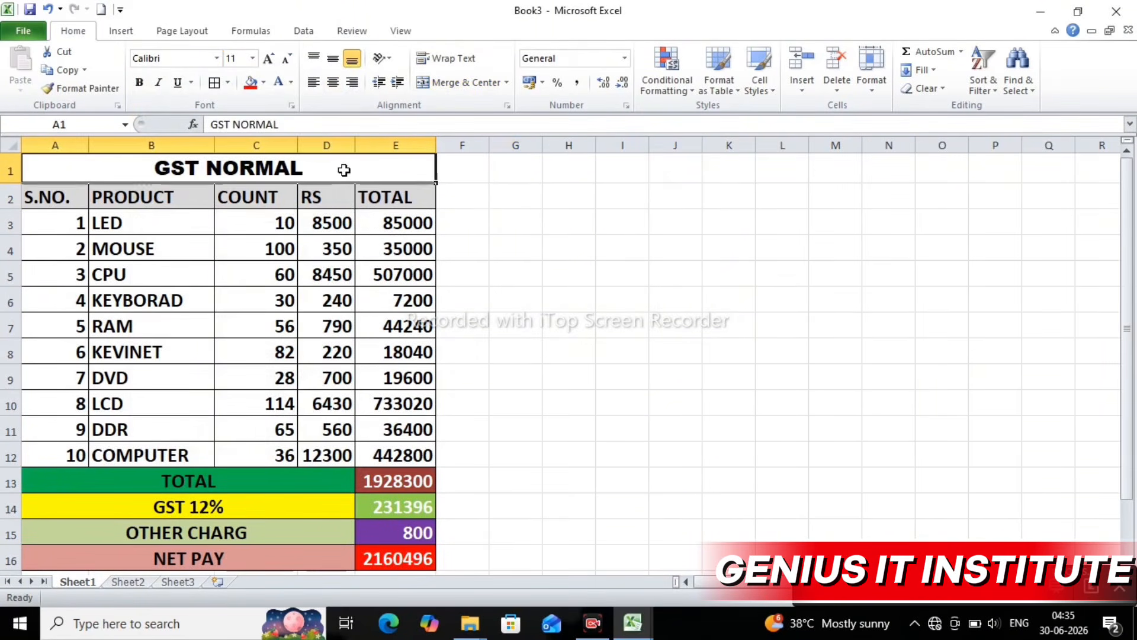
left_click(264, 82)
left_click(281, 200)
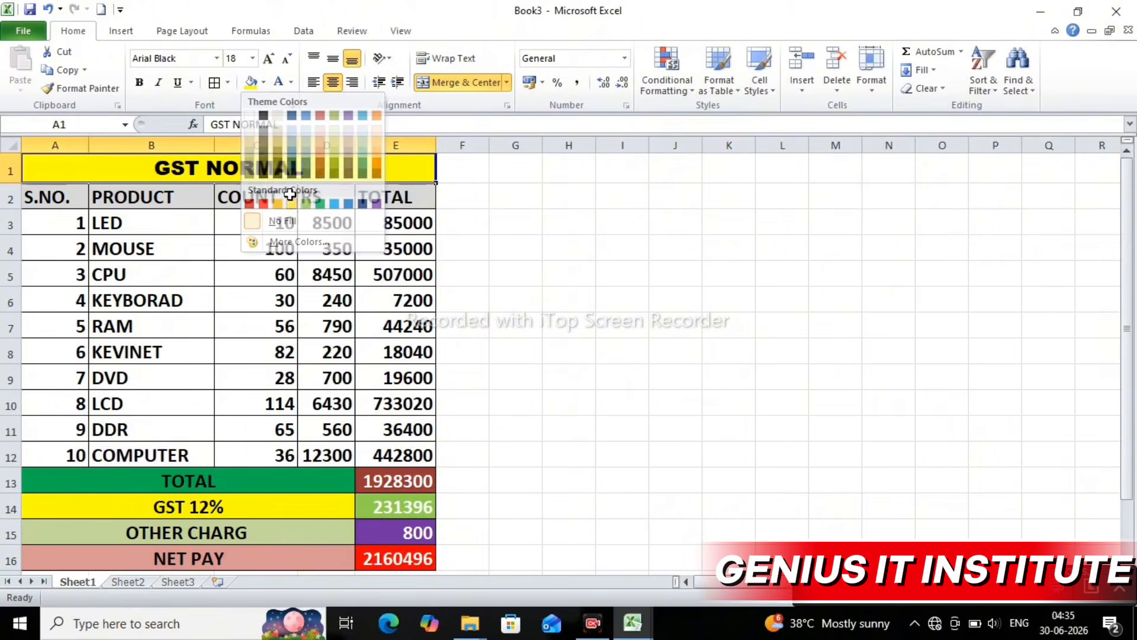
left_click(291, 83)
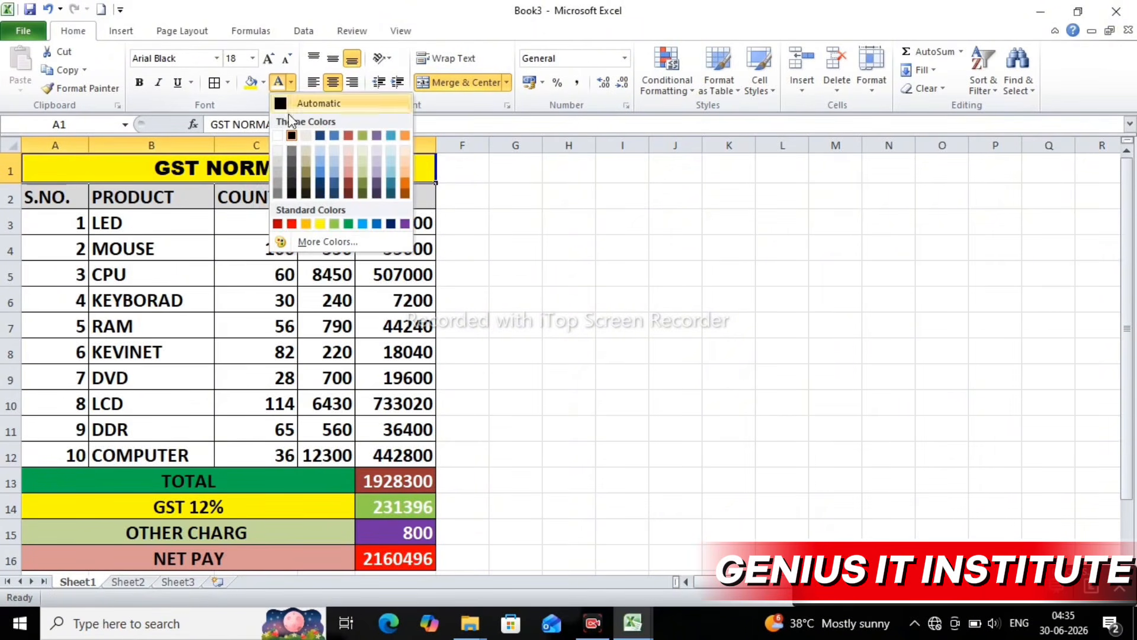
left_click(292, 224)
left_click(728, 247)
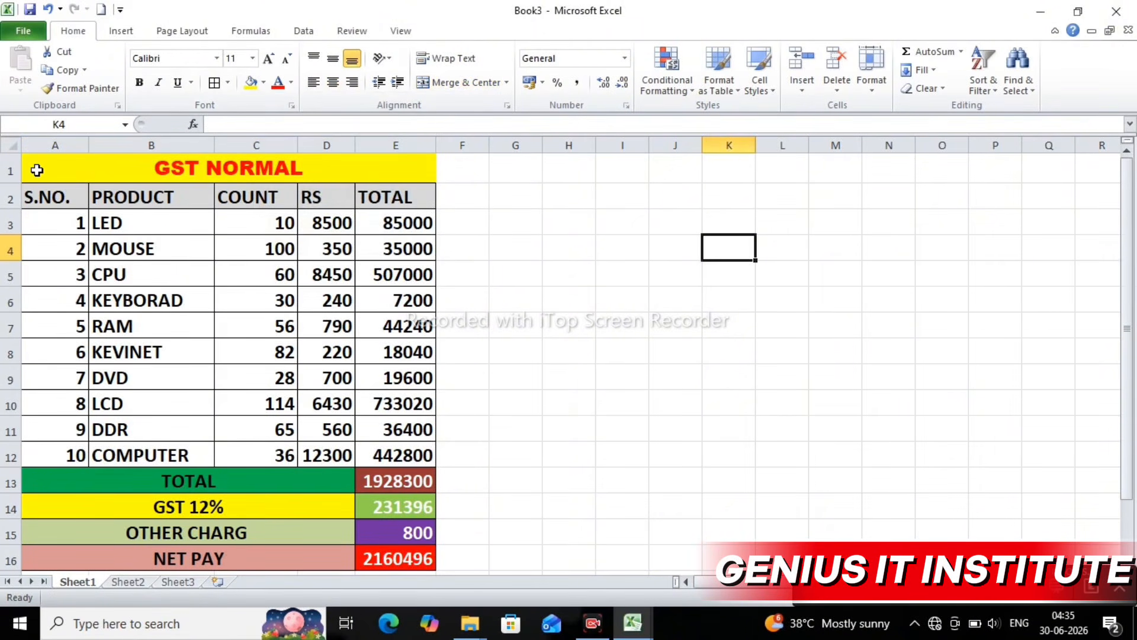
Apply all borders to the whole table A1 to E16 and centre the contents of cells A2 to E12 horizontally.
left_click_drag(36, 171, 246, 554)
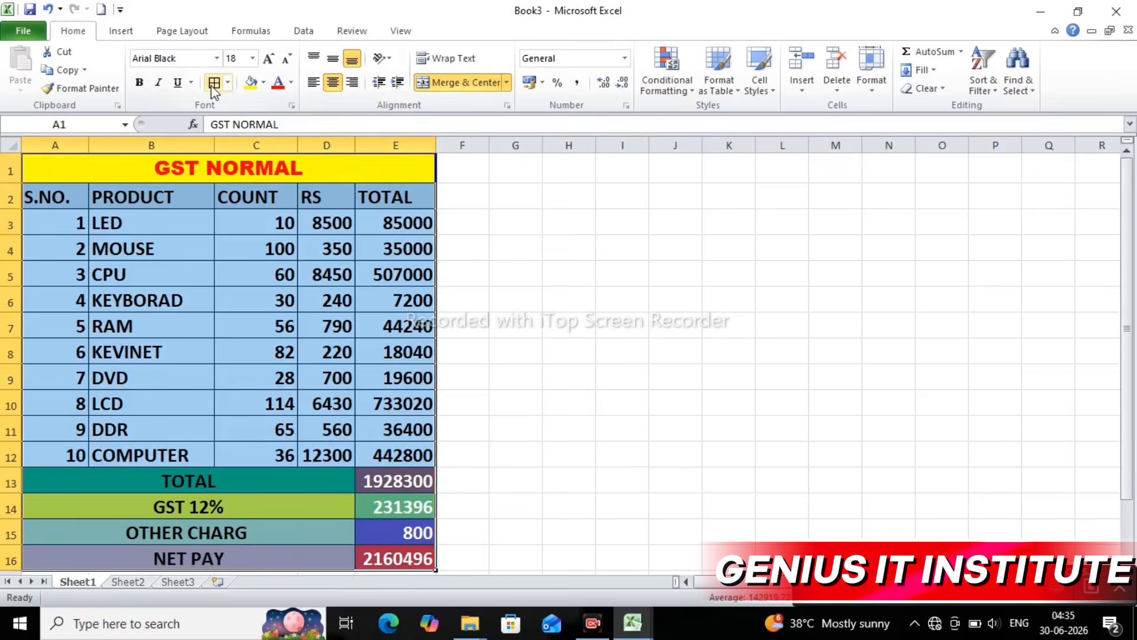
left_click(662, 302)
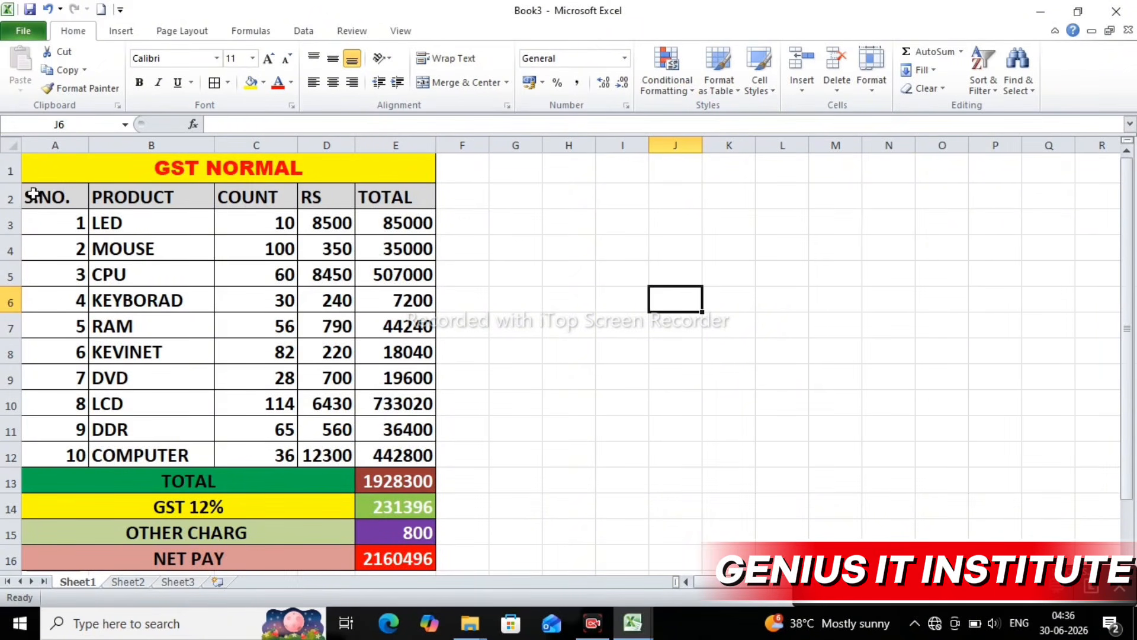
left_click_drag(38, 201, 361, 458)
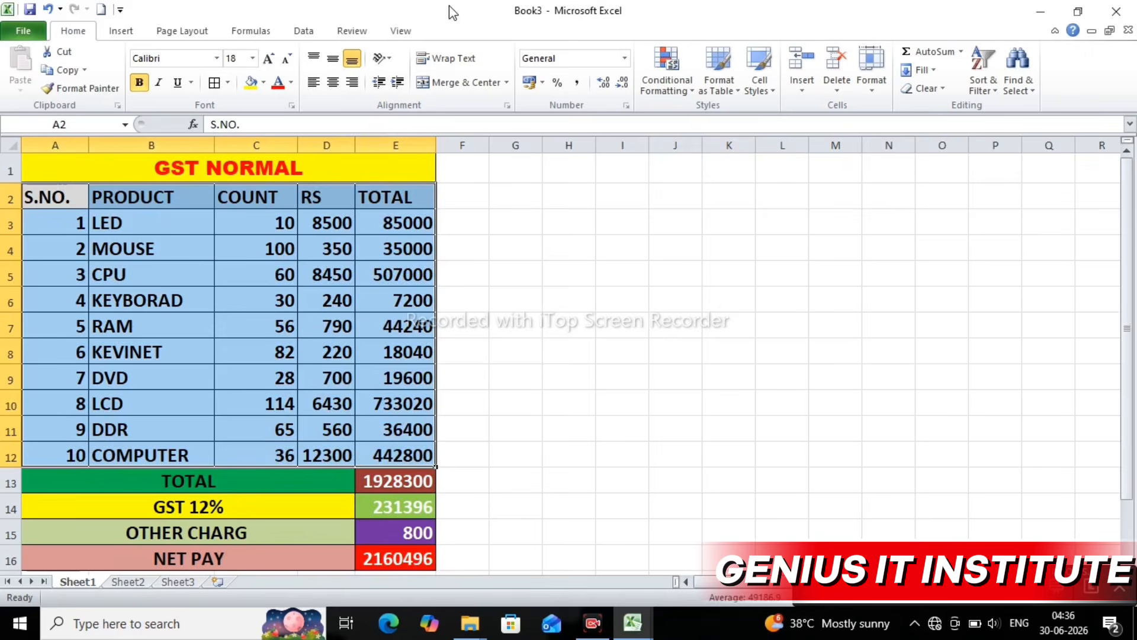
left_click(332, 88)
left_click(541, 272)
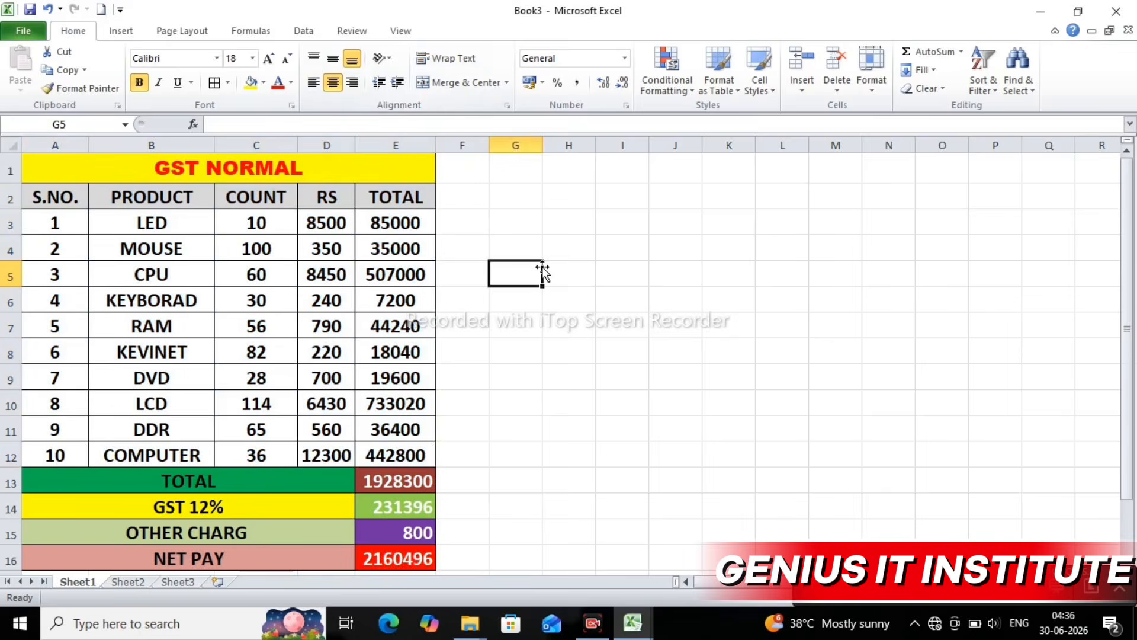